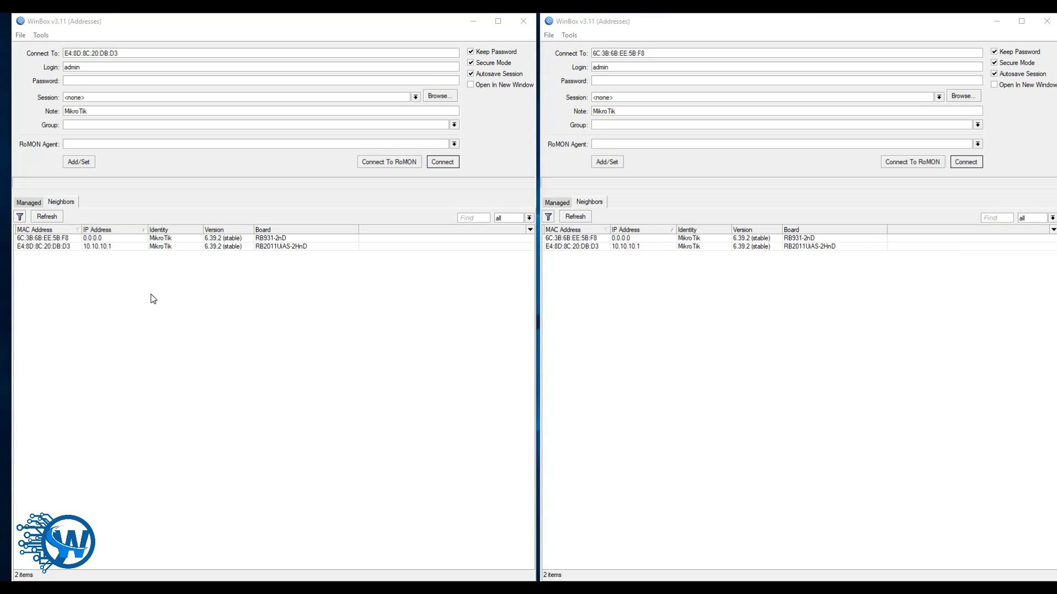
Step: Connect to the RB2011UiAS-2HnD router at E4:8D:8C:20:DB:D3 and enlarge its session window
left_click(80, 247)
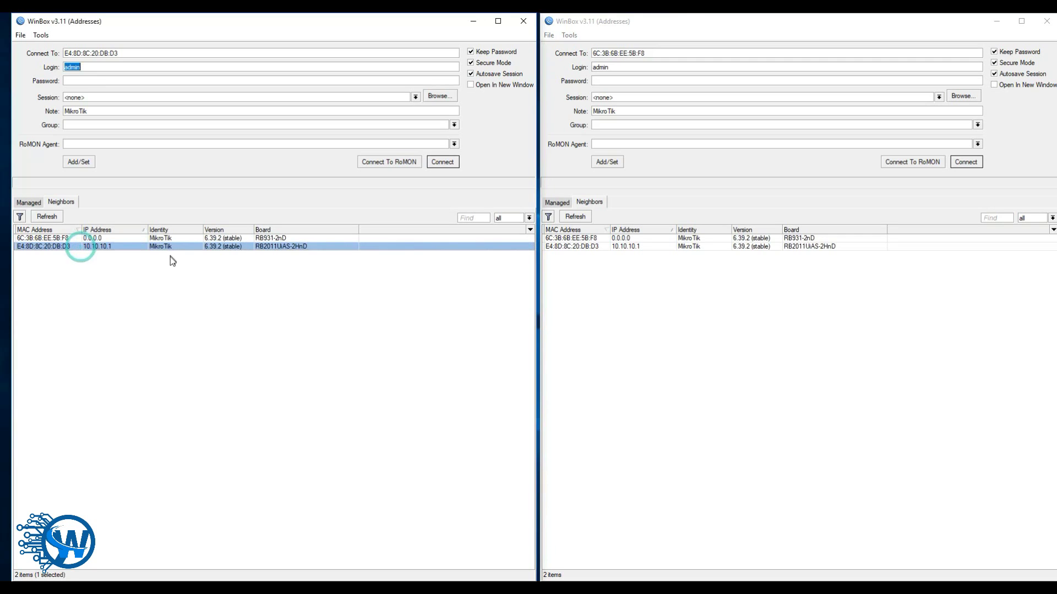
left_click(441, 164)
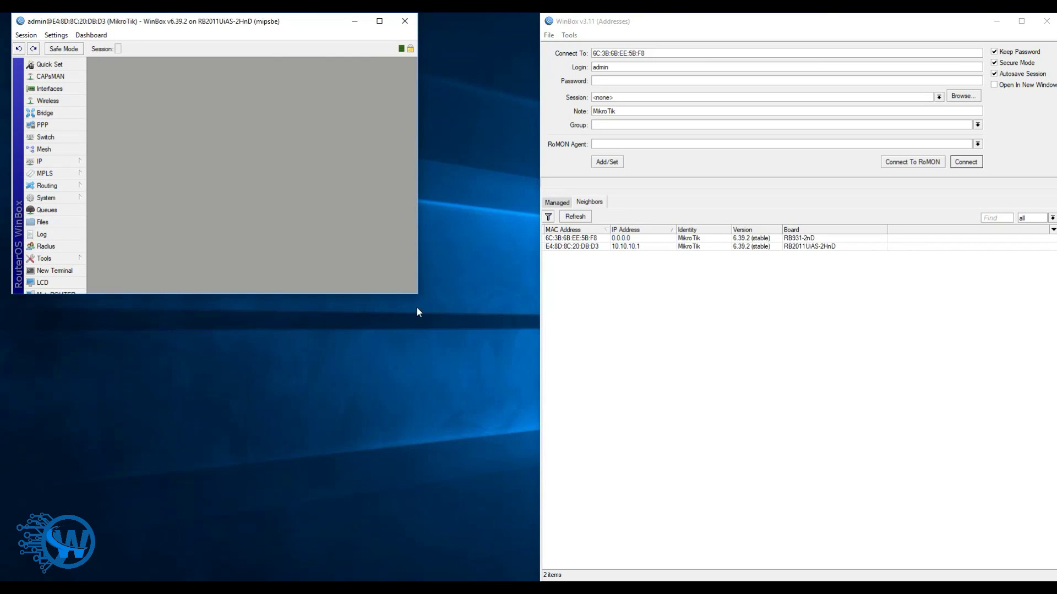
left_click_drag(417, 297, 533, 580)
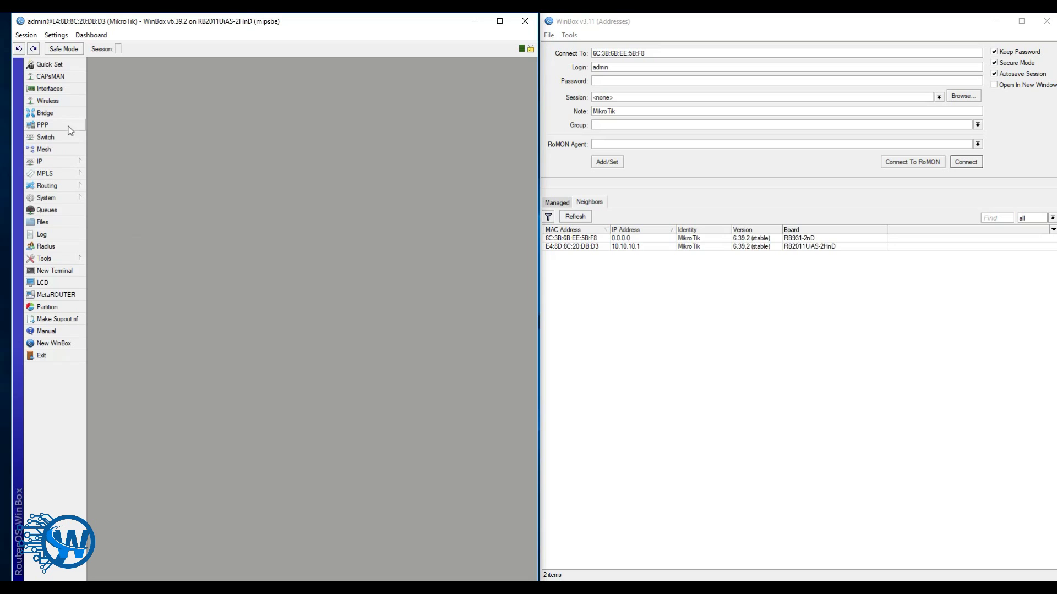
Step: Tick Enabled in the CAPsMAN CAPs Manager settings and apply it
left_click(51, 76)
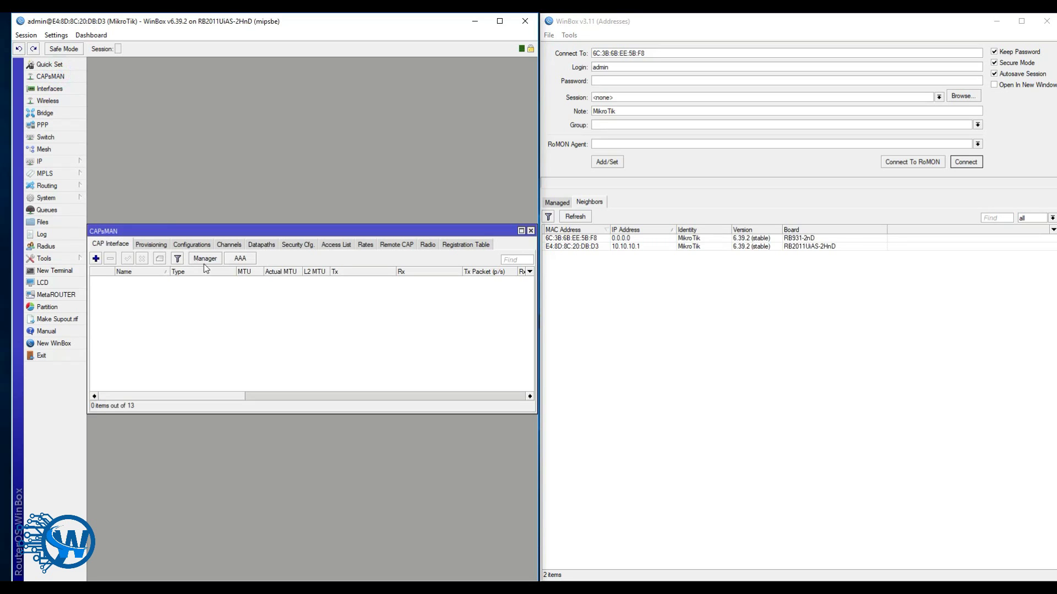
left_click(203, 259)
left_click(304, 270)
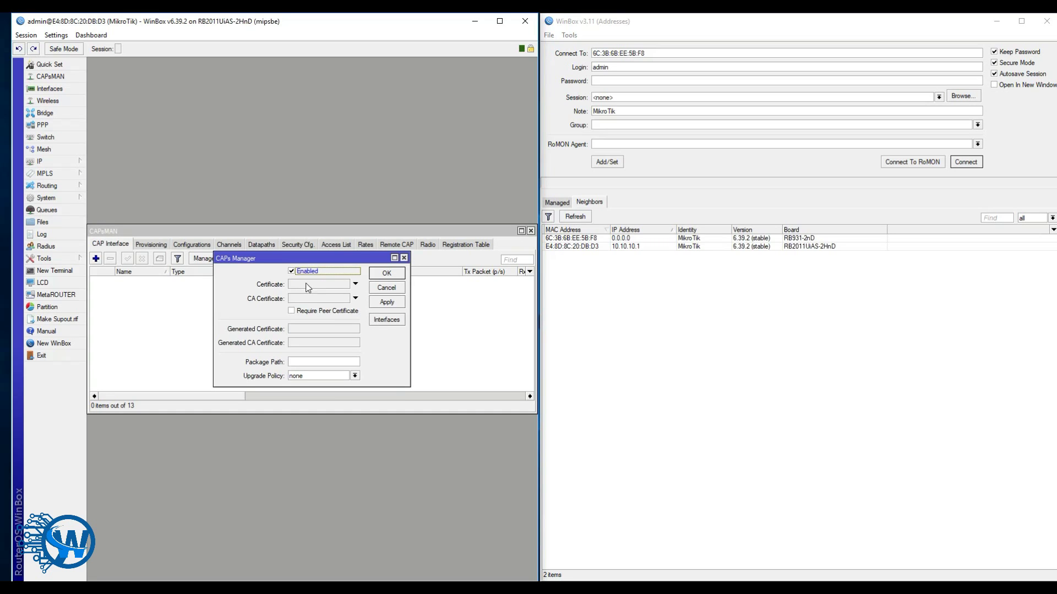
left_click_drag(321, 259, 341, 271)
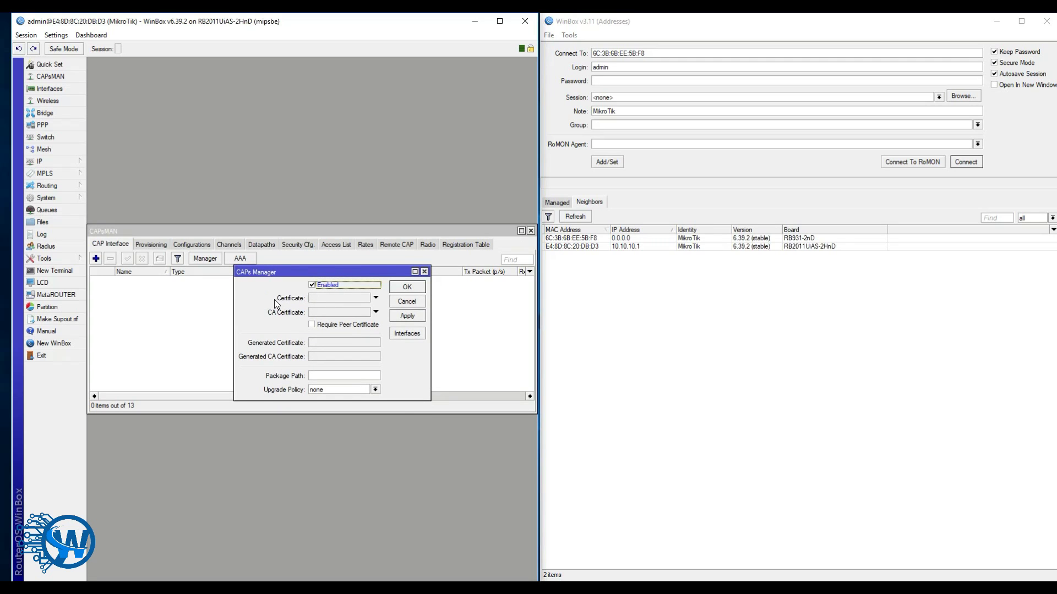
left_click(405, 318)
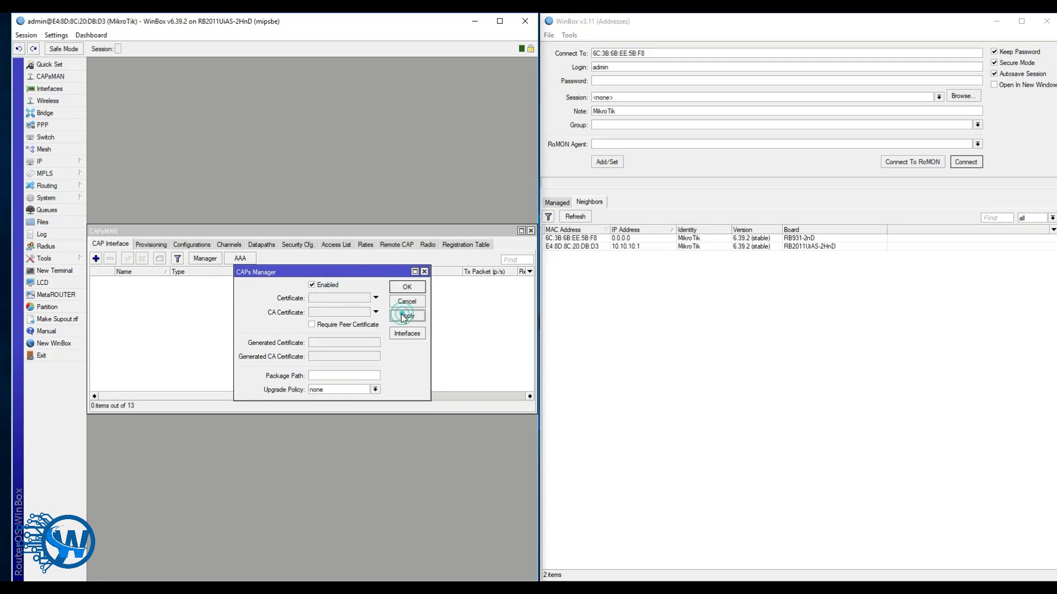
left_click(406, 288)
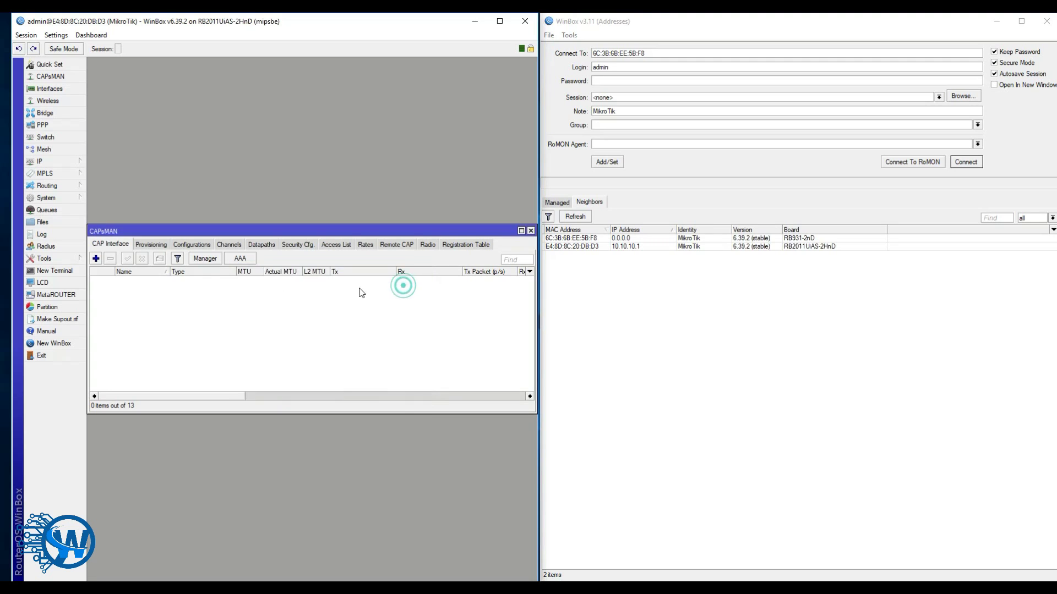
Step: Add channel1 at 2412 with 20Mhz width on the 2ghz-b/g/n band
left_click(231, 245)
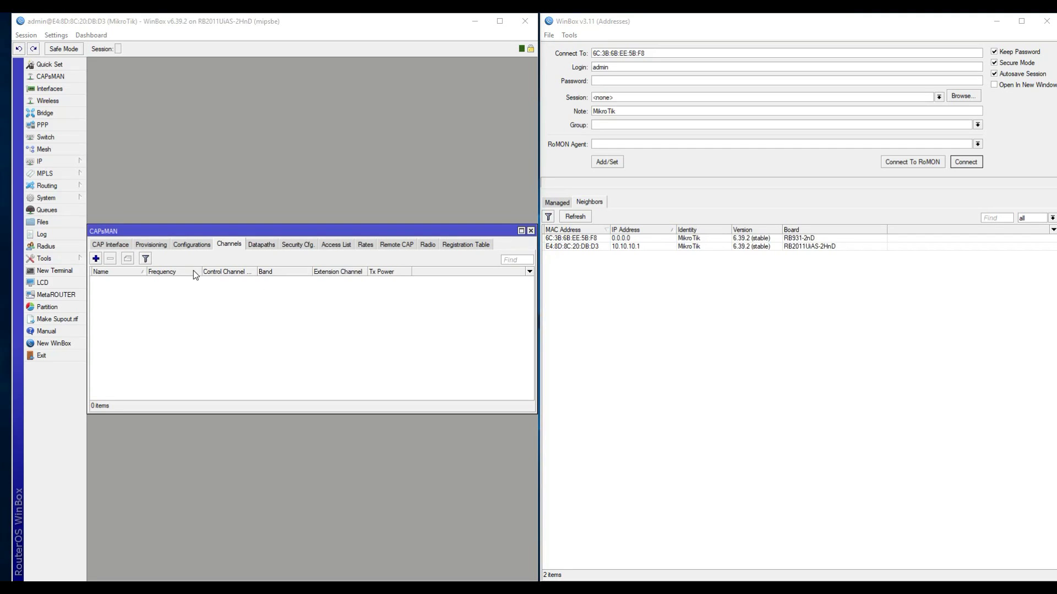
left_click(96, 258)
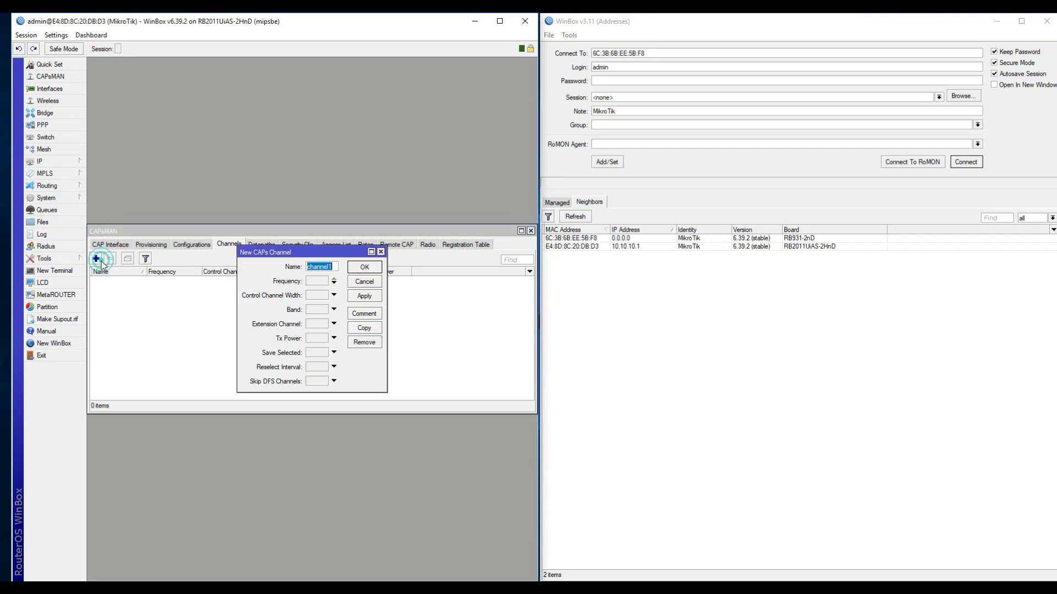
left_click(319, 284)
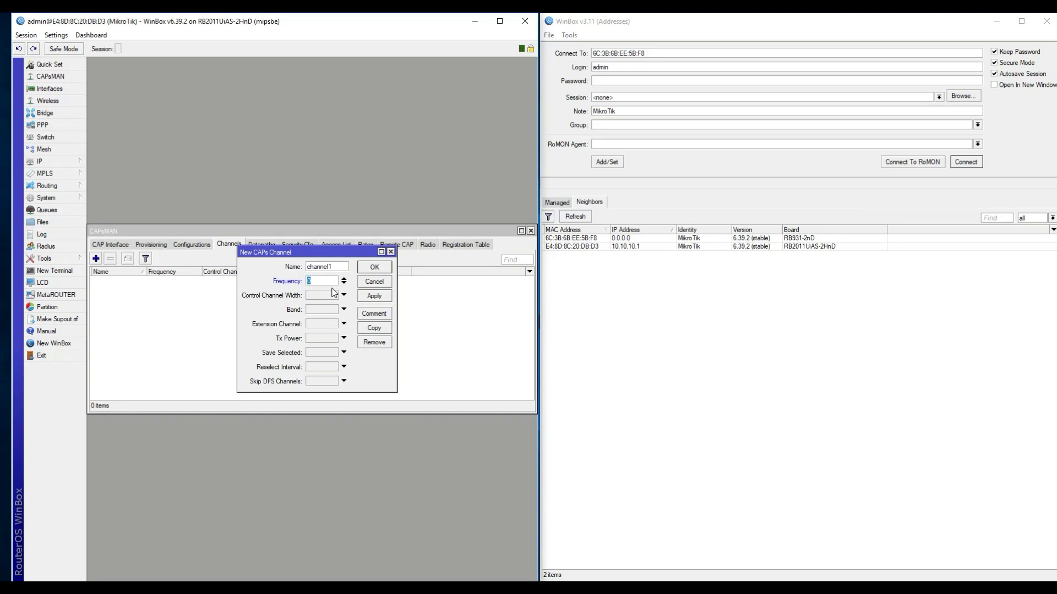
type("2412")
left_click(318, 297)
left_click(348, 295)
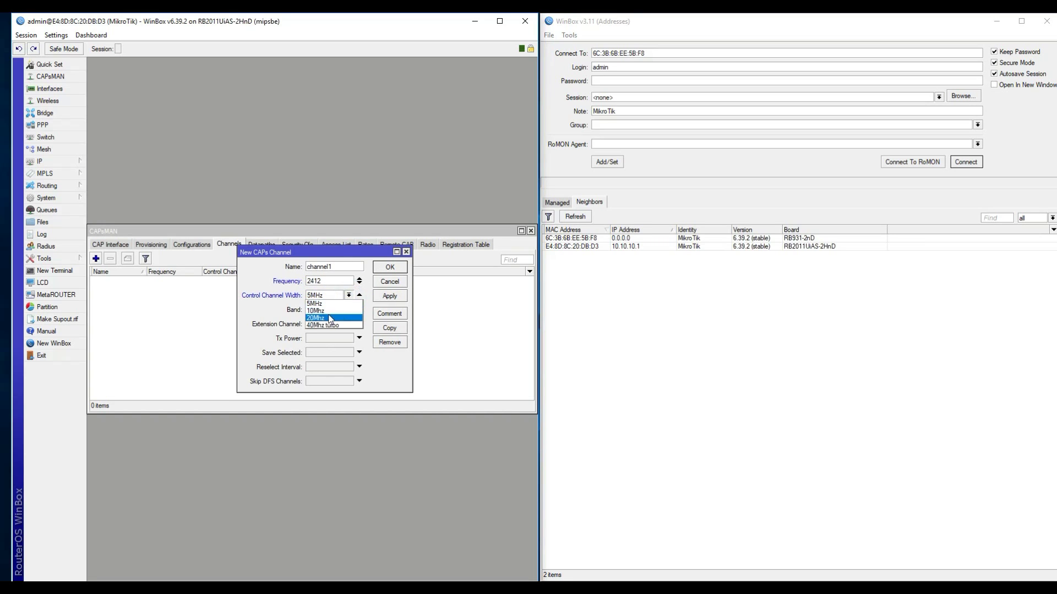
left_click(330, 318)
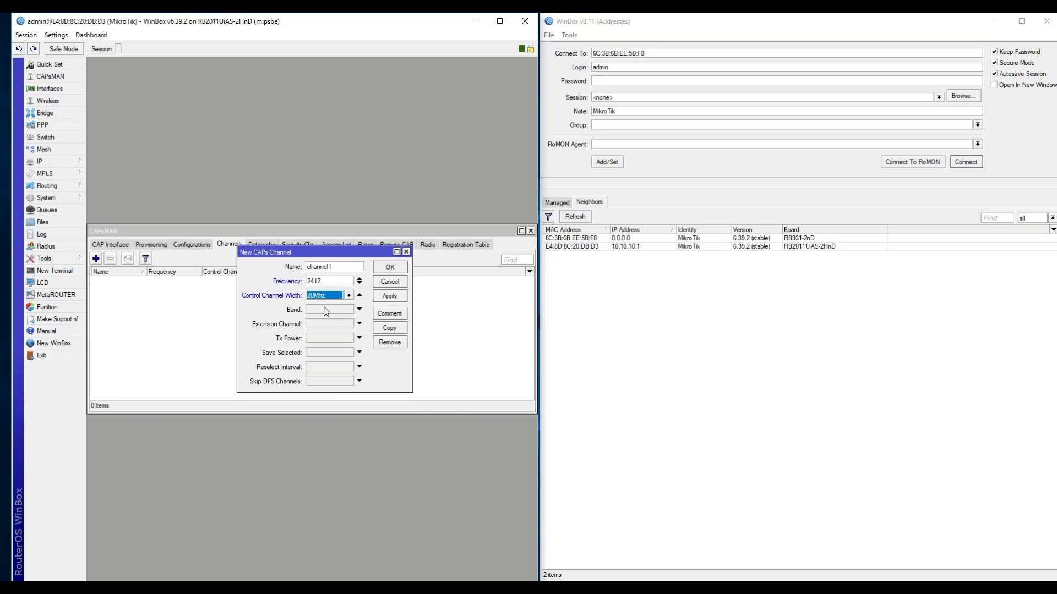
left_click(327, 310)
left_click(349, 309)
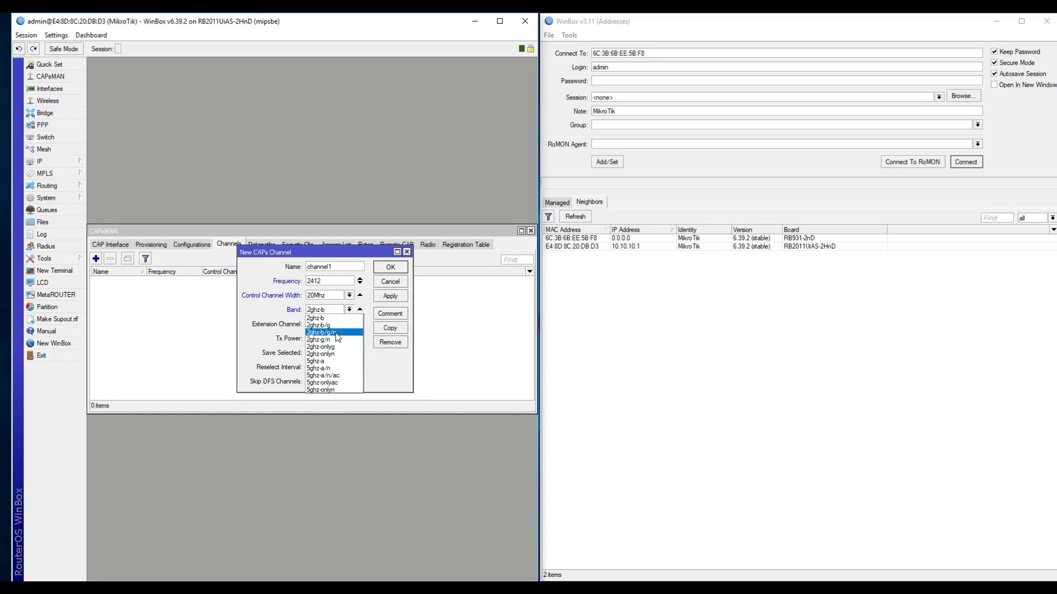
left_click(336, 333)
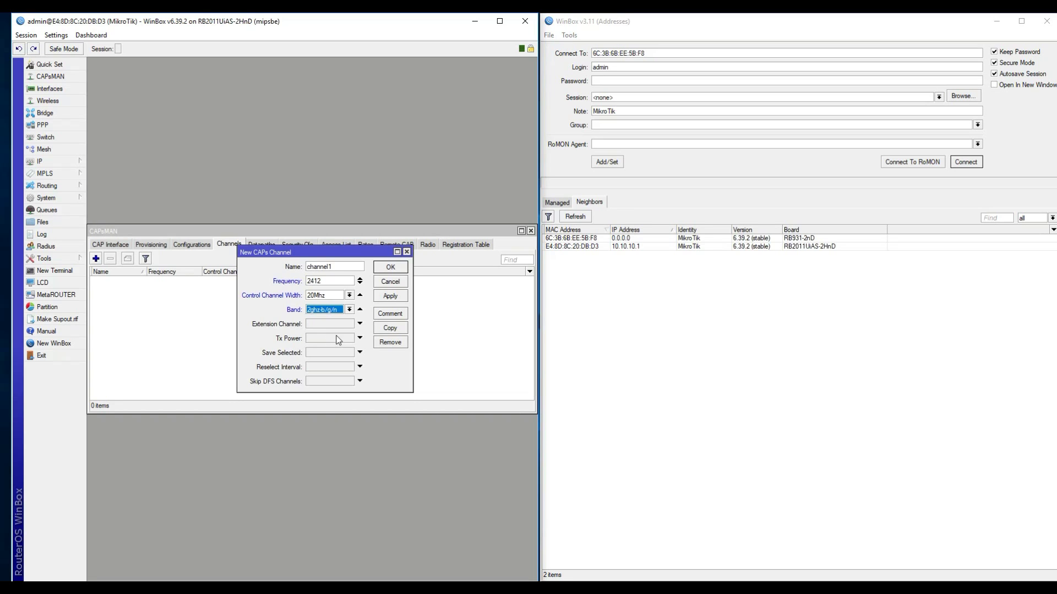
left_click(390, 295)
Step: Copy channel1 as channel6 with frequency 2442
left_click(390, 328)
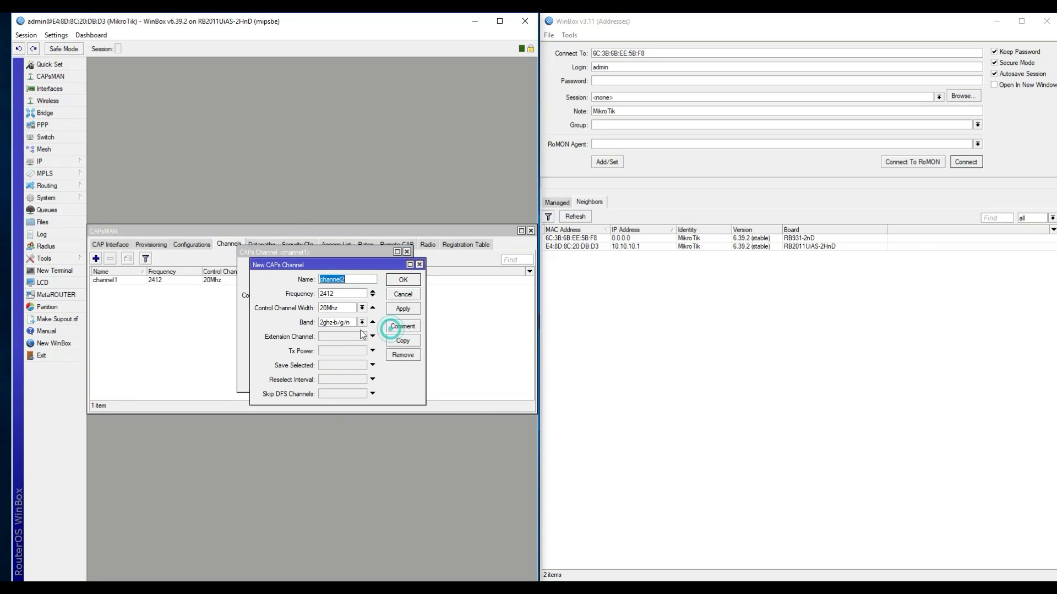
left_click(353, 280)
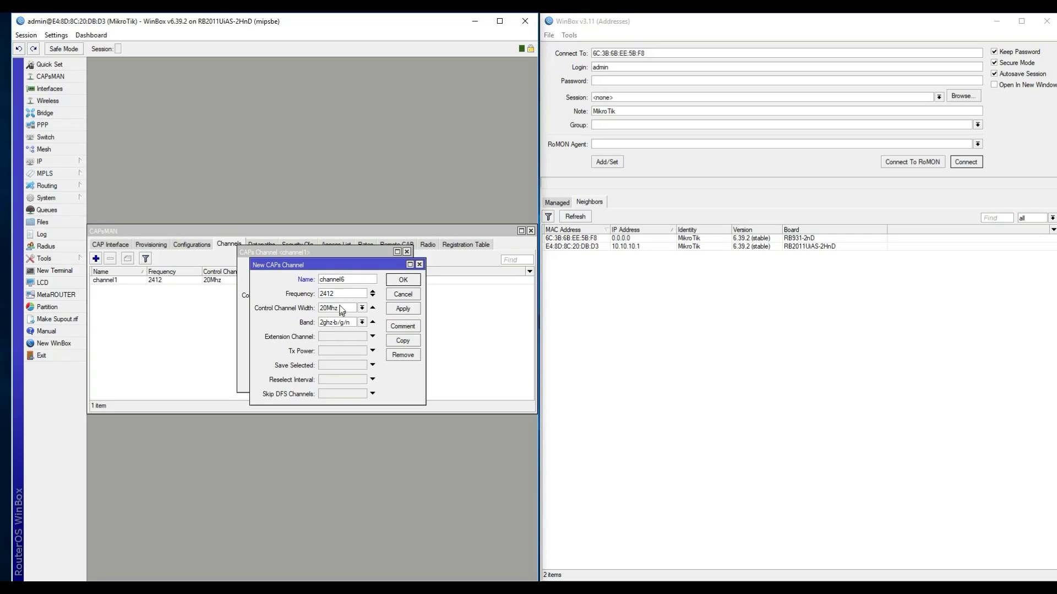
left_click(341, 295)
key("BackSpace")
key("BackSpace")
type("42")
left_click(396, 308)
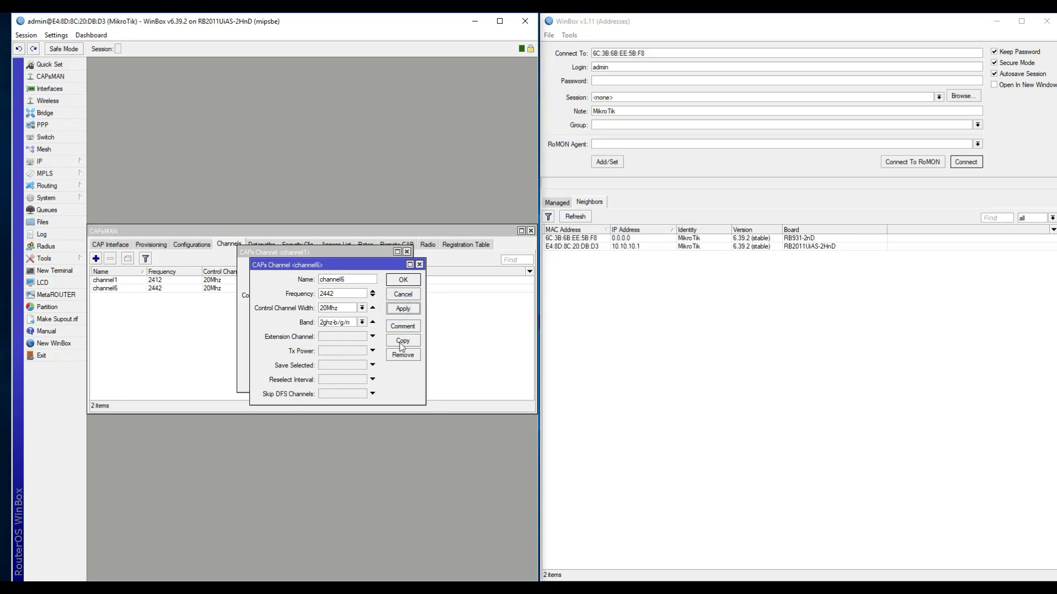
Step: Copy channel6 as channel11 at 2472 and close all channel windows
left_click(401, 341)
left_click(358, 293)
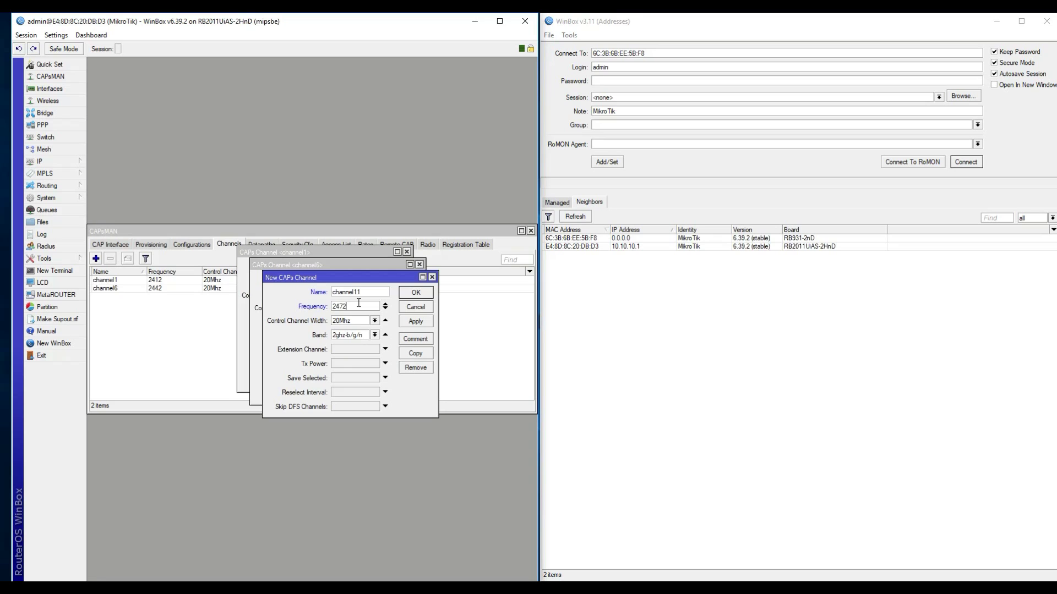
left_click(420, 292)
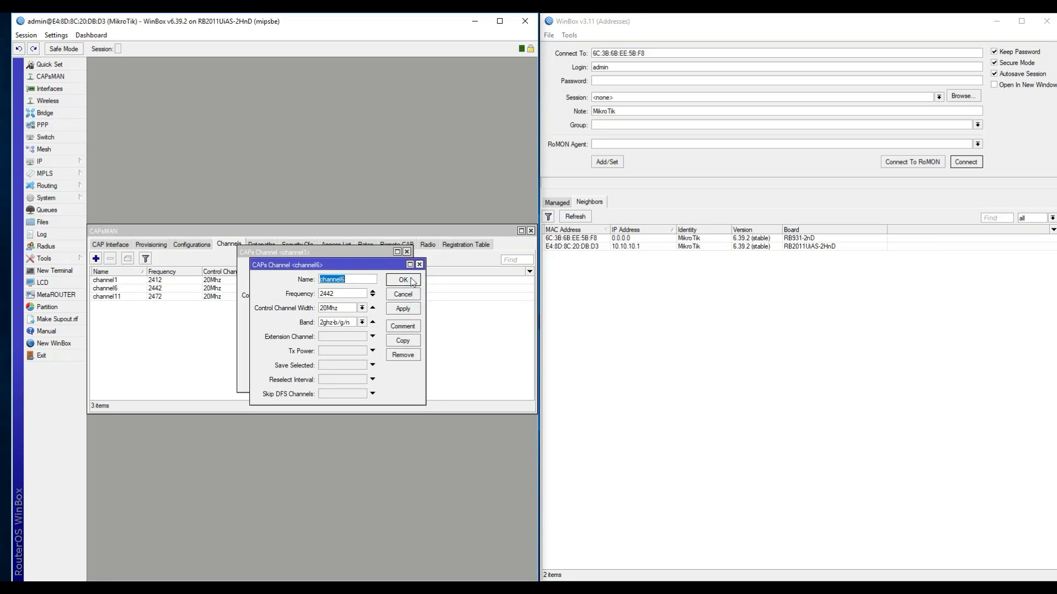
left_click(403, 280)
left_click(390, 266)
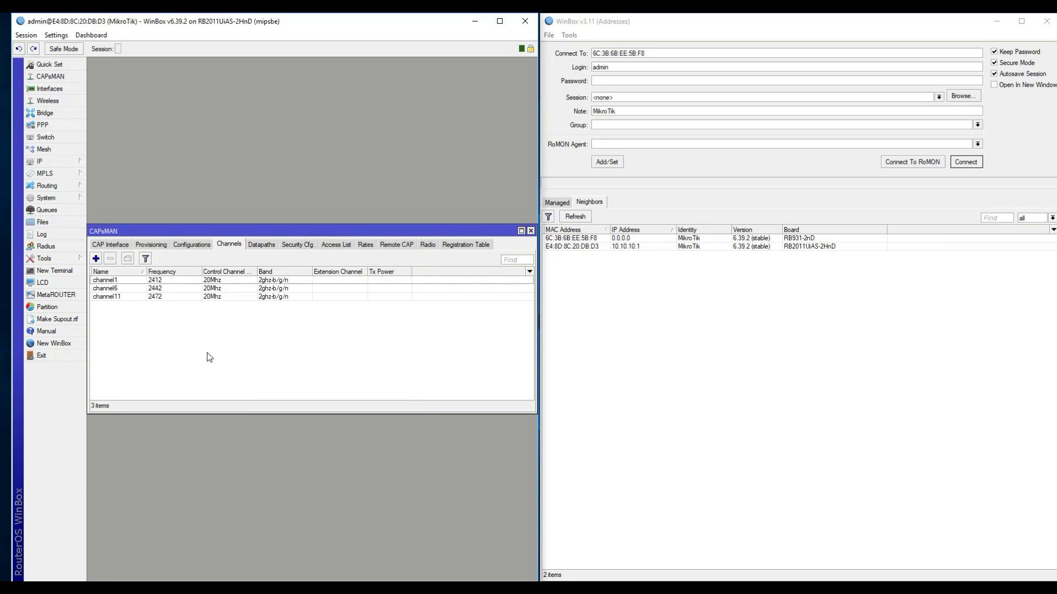
Step: Add datapath1 bound to lan bridge, leaving client-to-client forwarding unset
left_click(263, 246)
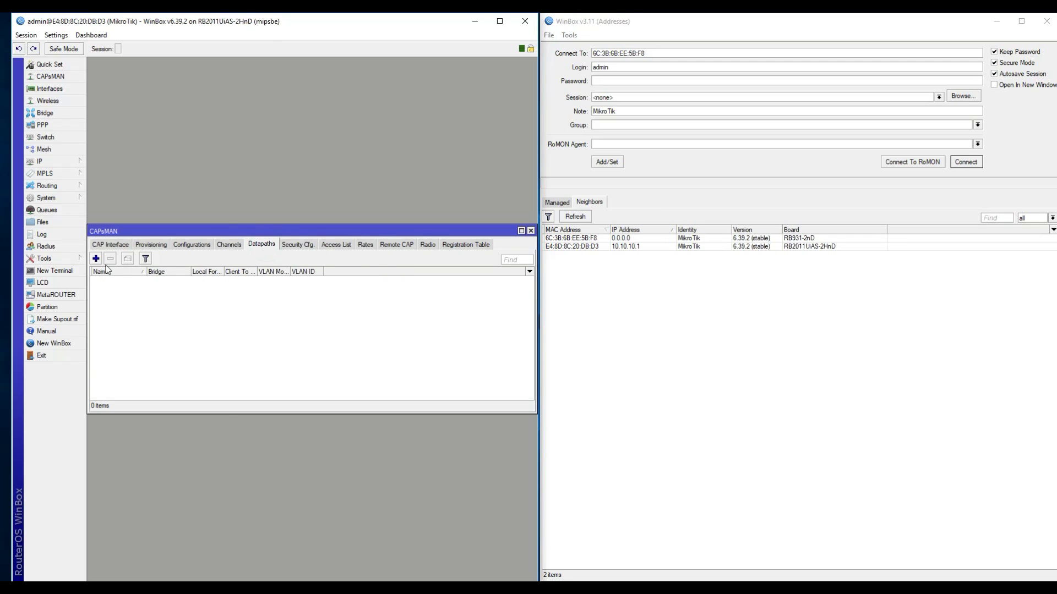
left_click(96, 259)
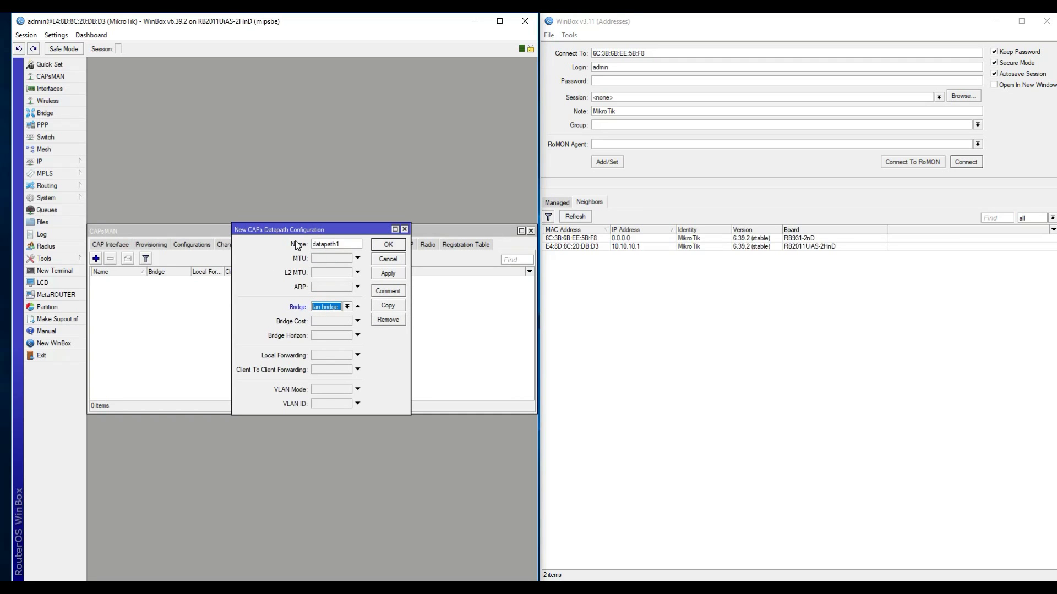
left_click_drag(323, 230, 327, 230)
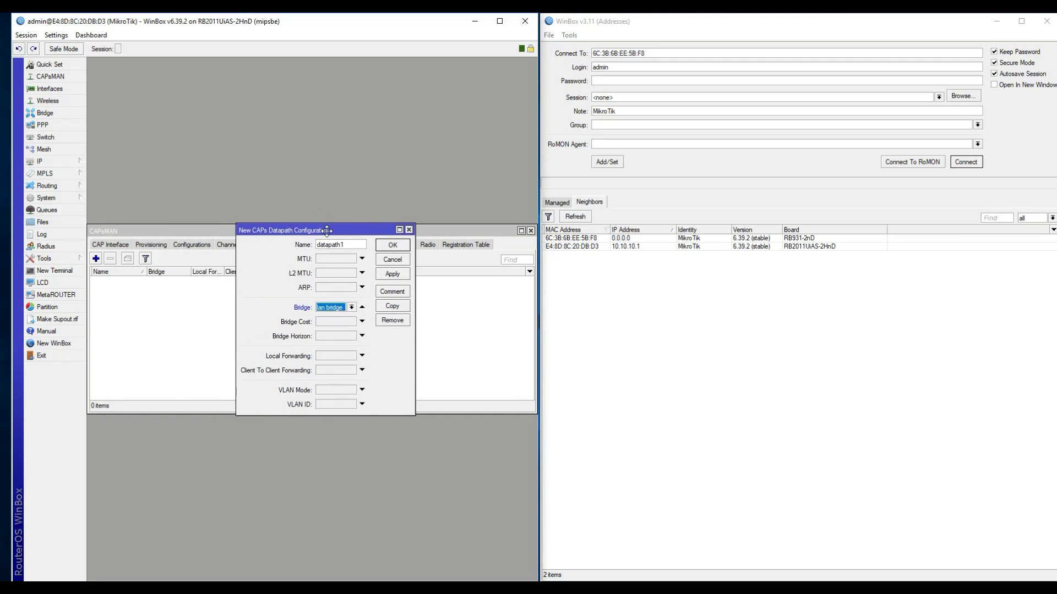
left_click(342, 310)
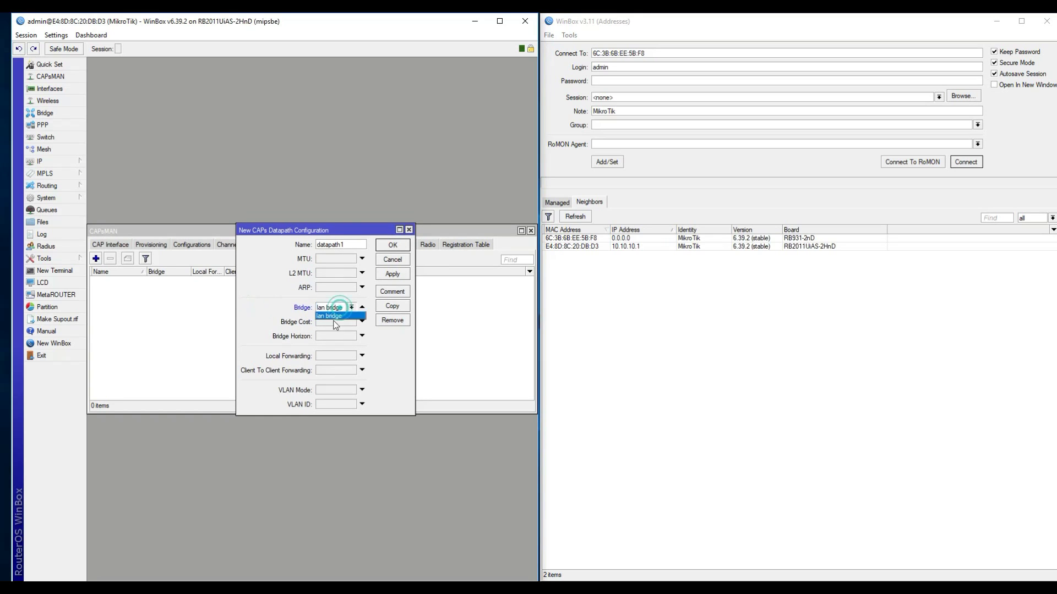
left_click(272, 309)
left_click(337, 374)
left_click(368, 369)
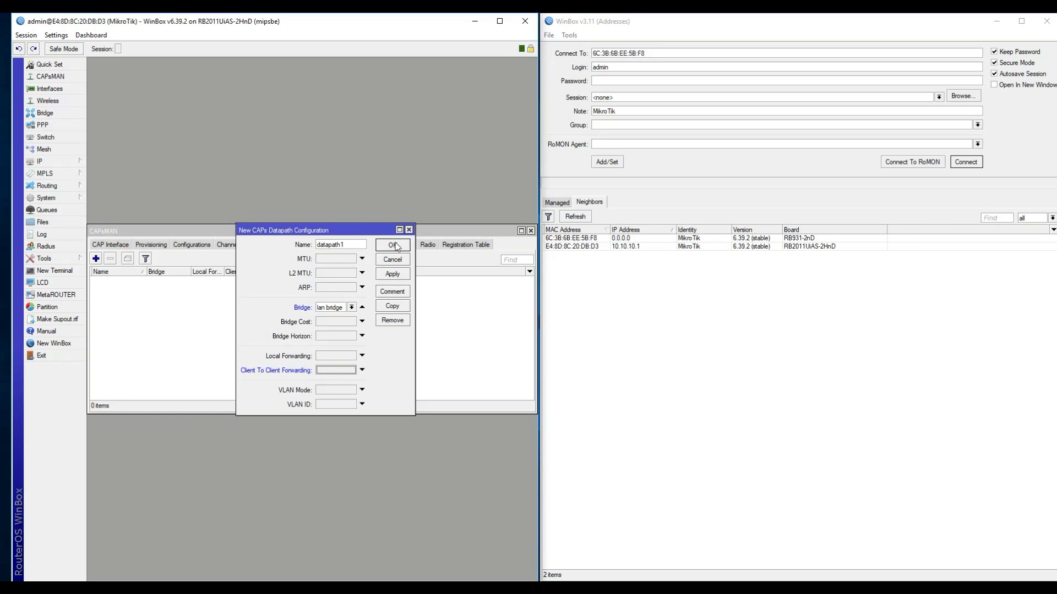
Step: Save datapath1, then start security profile ultrasecure with WPA PSK and WPA2 PSK authentication
left_click(392, 245)
left_click(295, 245)
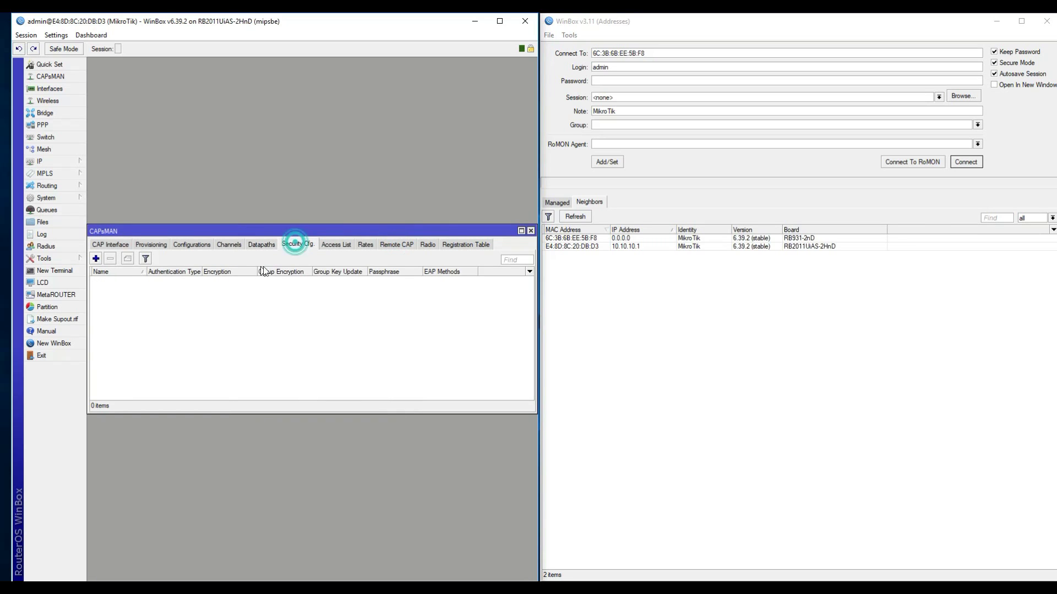
left_click(96, 258)
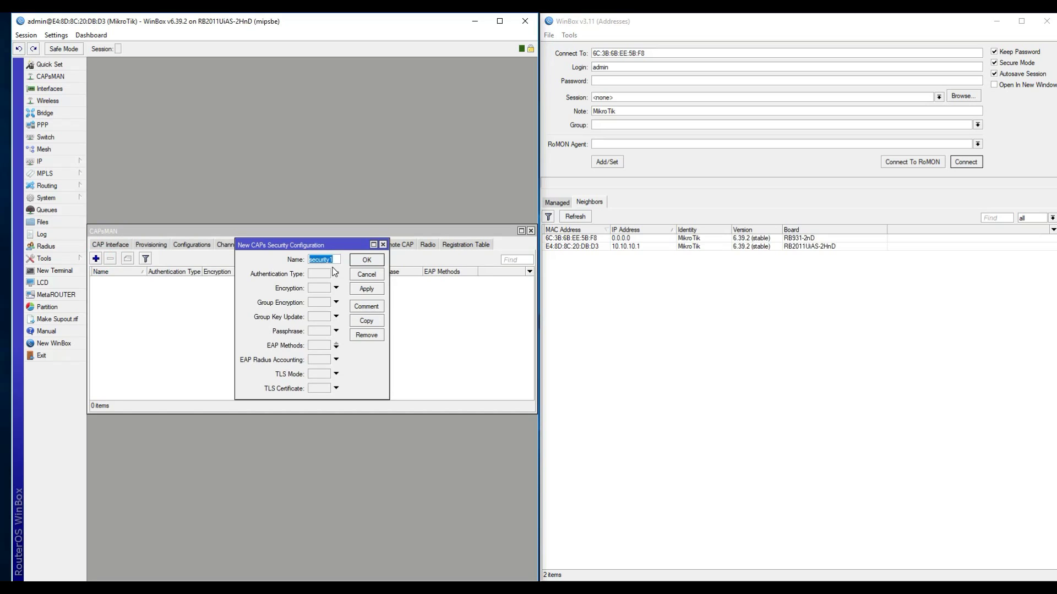
type("ultrasecure")
left_click(335, 274)
left_click(329, 274)
left_click(375, 275)
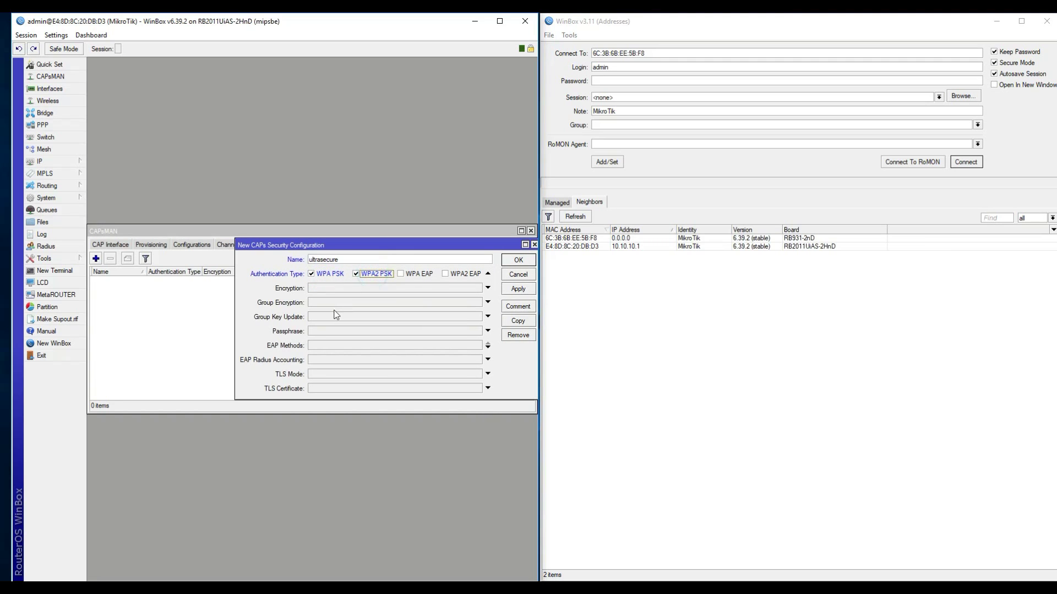
Step: Enable aes ccm encryption, enter the passphrase, and save the ultrasecure profile
left_click(322, 288)
left_click(321, 288)
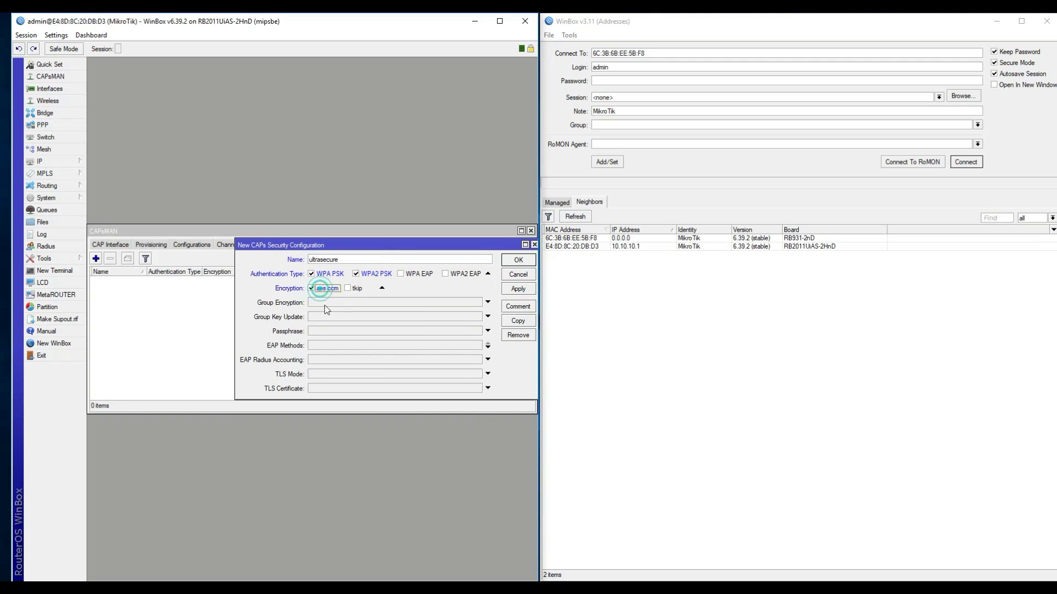
left_click(331, 336)
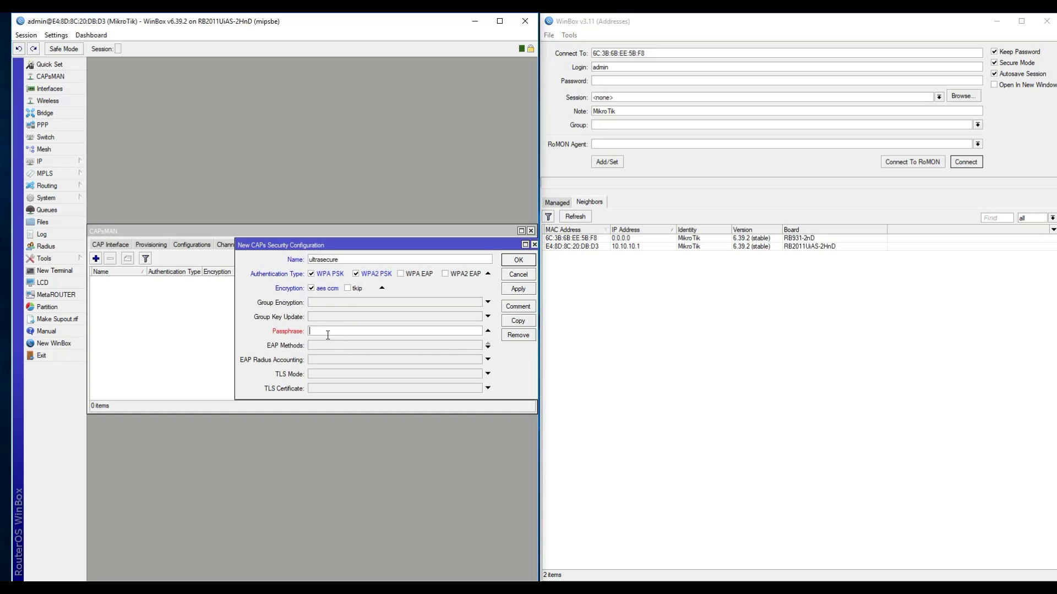
type("123456789")
left_click(519, 289)
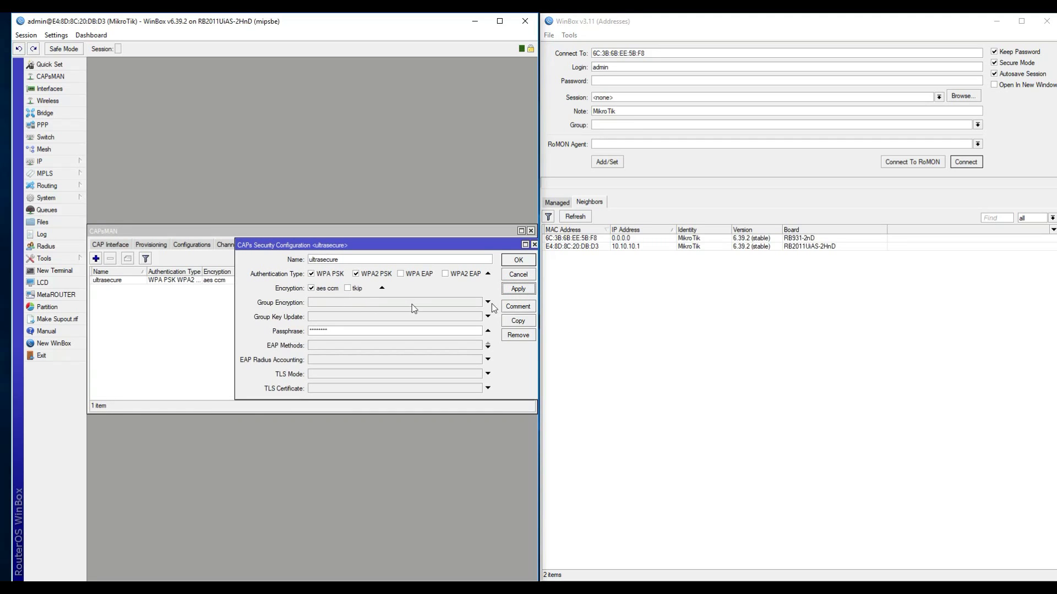
left_click(518, 260)
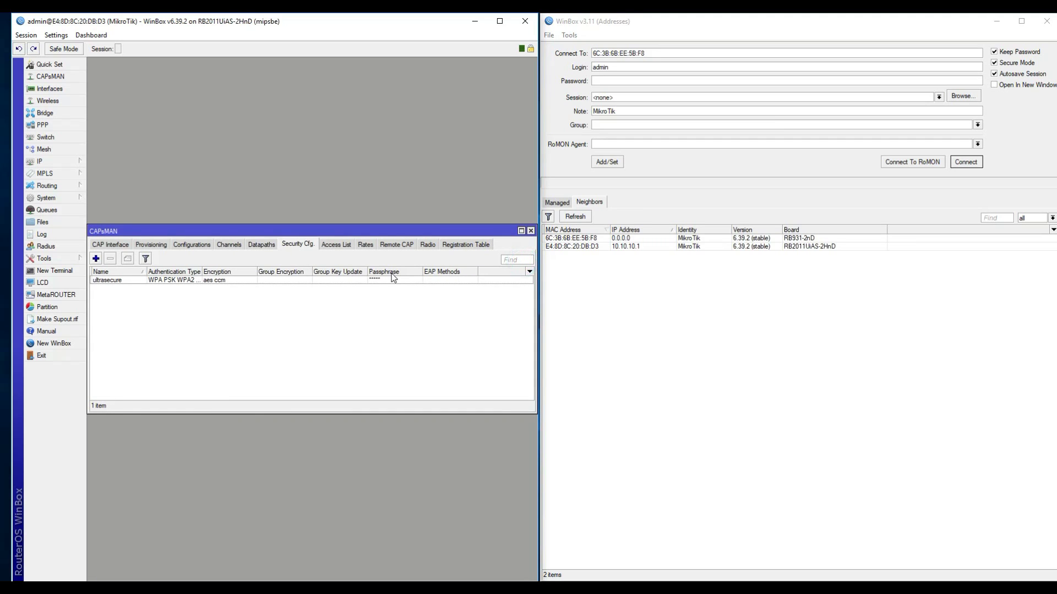
Step: Create a configuration named 'configuration' in ap mode with SSID winflare.com
left_click(193, 243)
left_click(96, 259)
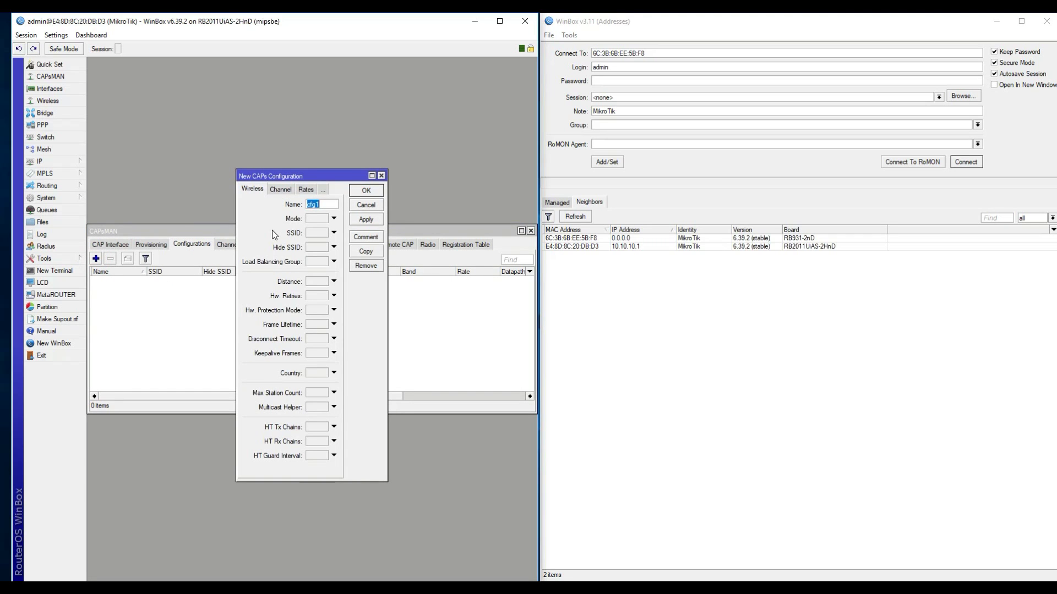
type("configuration")
left_click_drag(388, 414, 600, 493)
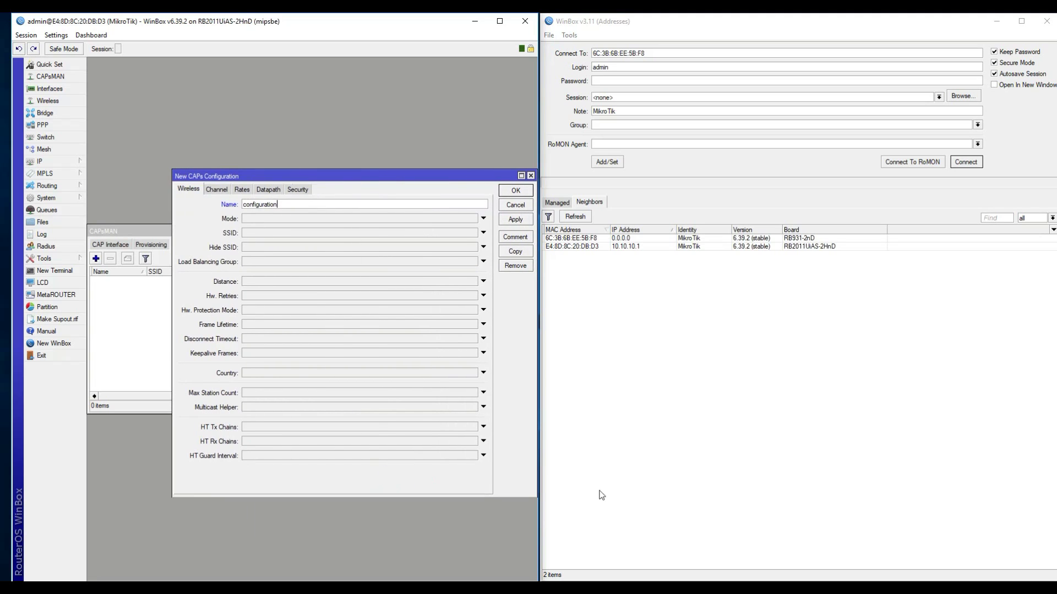
left_click(253, 221)
left_click(257, 232)
left_click(270, 233)
type("winf")
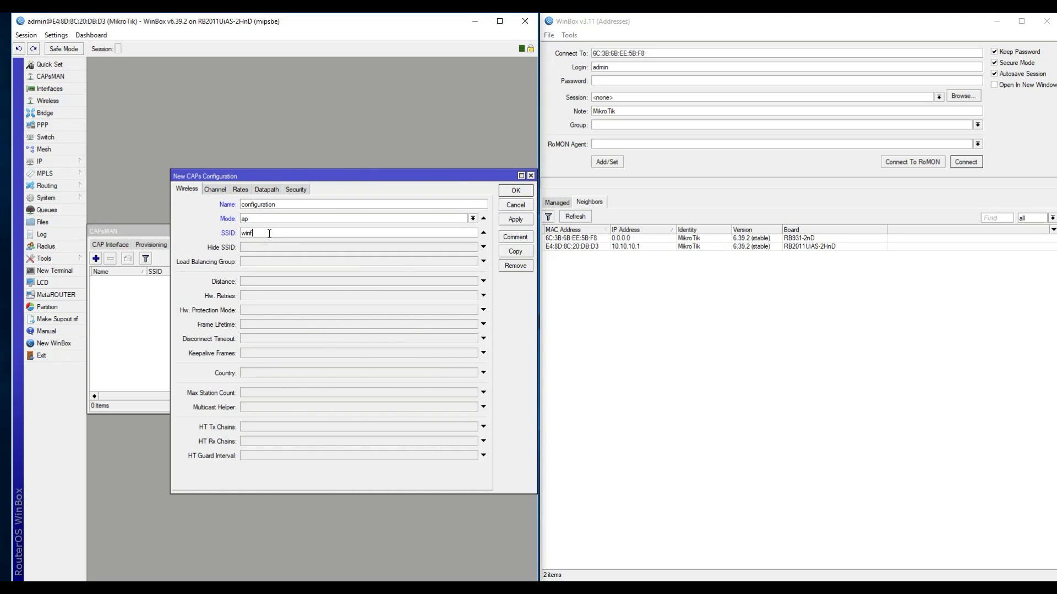
type("lare.com")
Step: Assign channel1 and datapath1 to the configuration
left_click(216, 190)
left_click(255, 205)
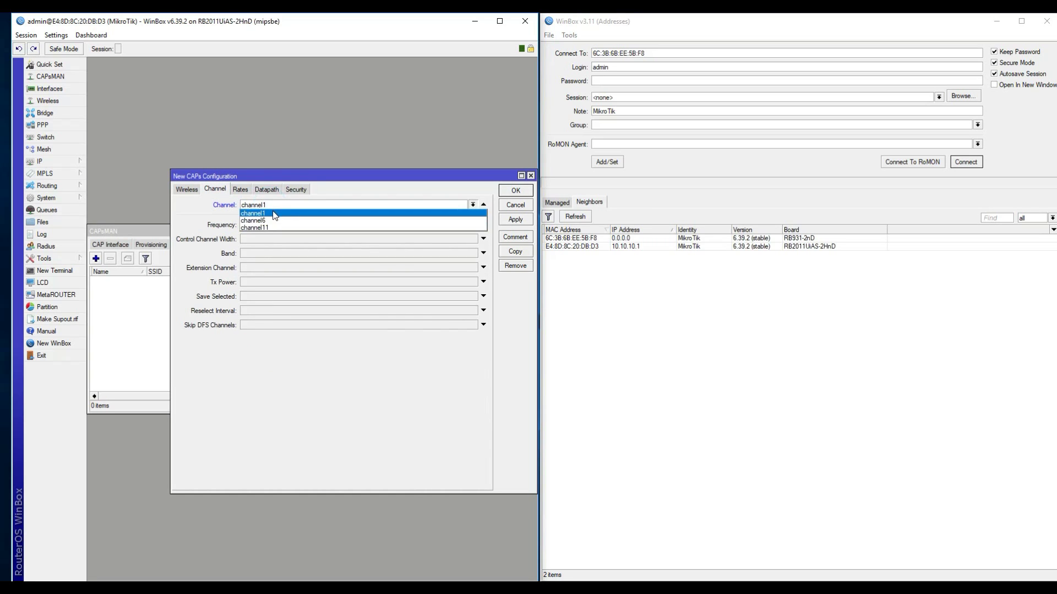
left_click(274, 214)
left_click(243, 190)
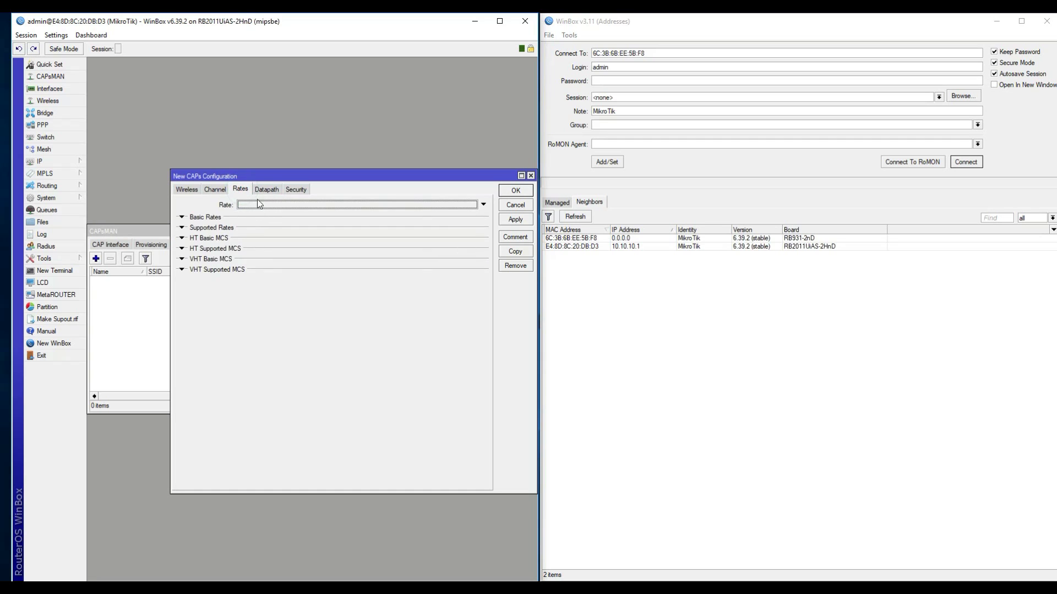
left_click(266, 189)
left_click(261, 205)
left_click(296, 188)
left_click(277, 200)
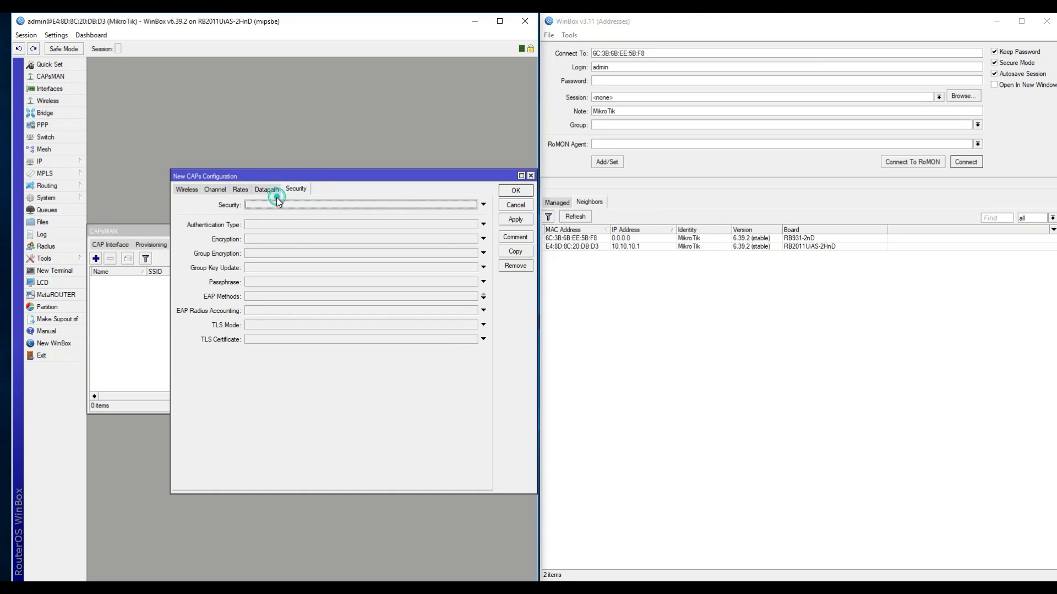
Step: Set ultrasecure as the security profile and save the configuration
left_click(267, 189)
left_click(240, 189)
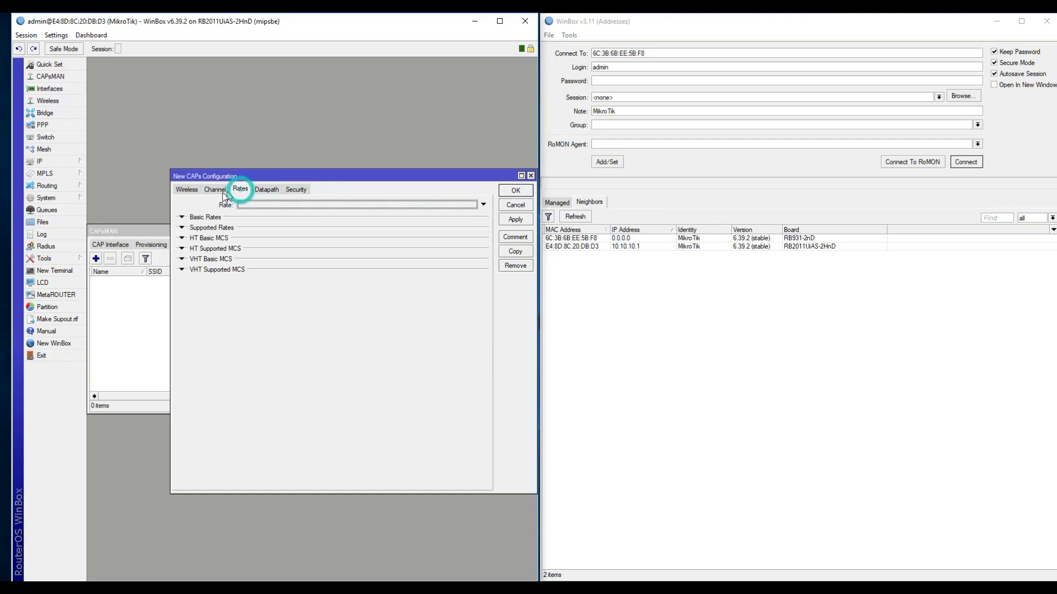
left_click(215, 189)
left_click(187, 189)
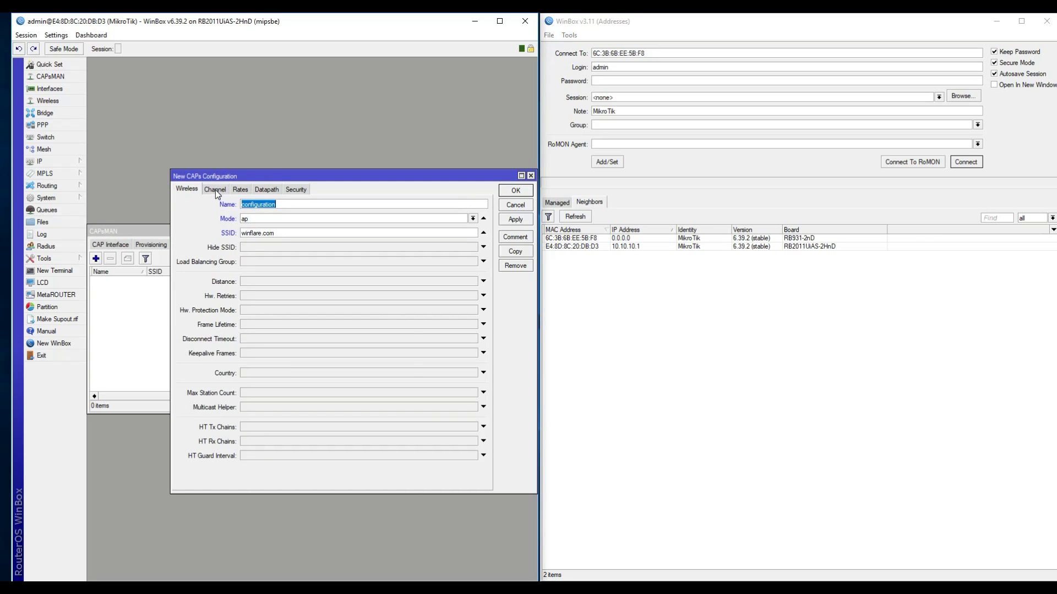
left_click(215, 189)
left_click(240, 189)
left_click(267, 189)
left_click(296, 188)
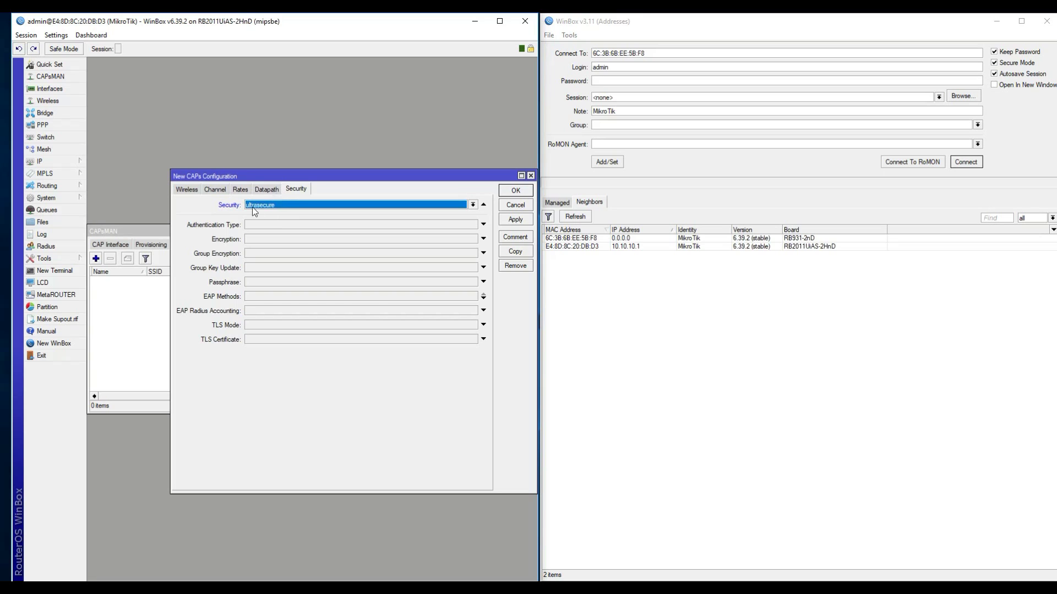
left_click(253, 189)
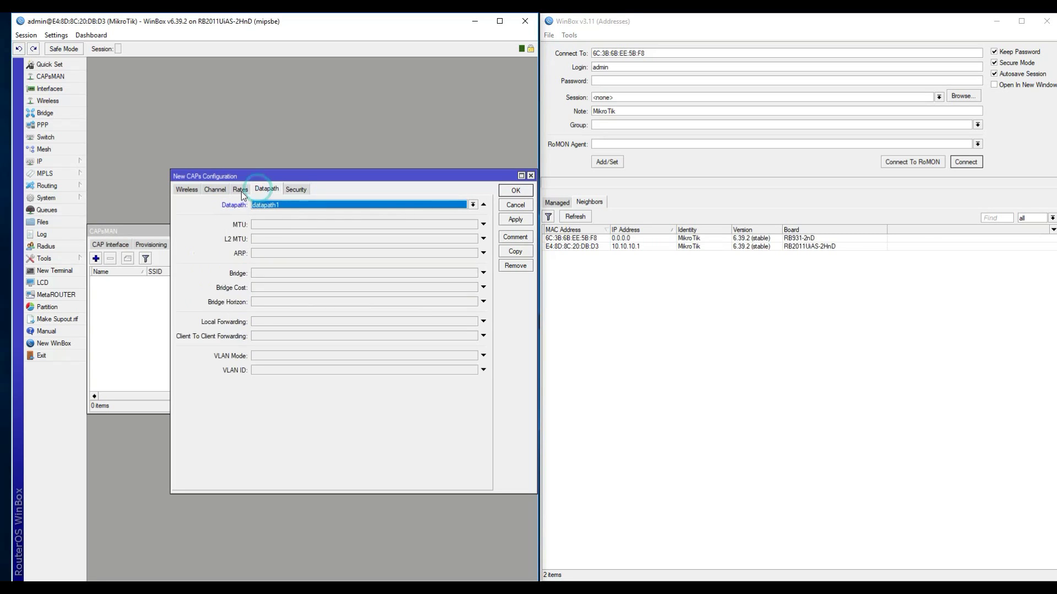
left_click(241, 191)
left_click(214, 192)
left_click(193, 192)
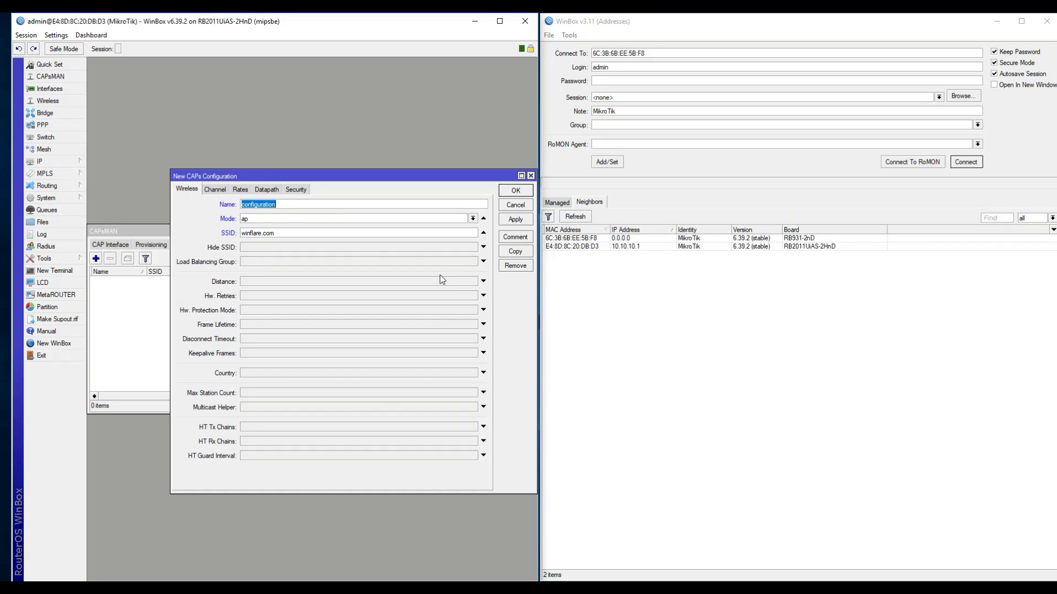
left_click(517, 219)
Step: Close the configuration and start a new CAPs provisioning rule
left_click(516, 191)
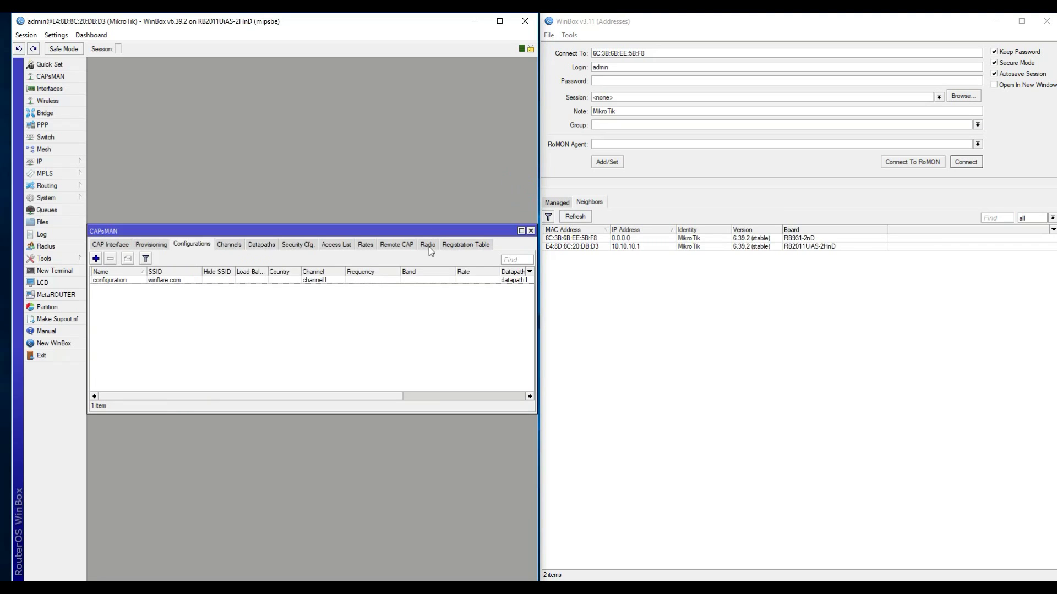
left_click(150, 244)
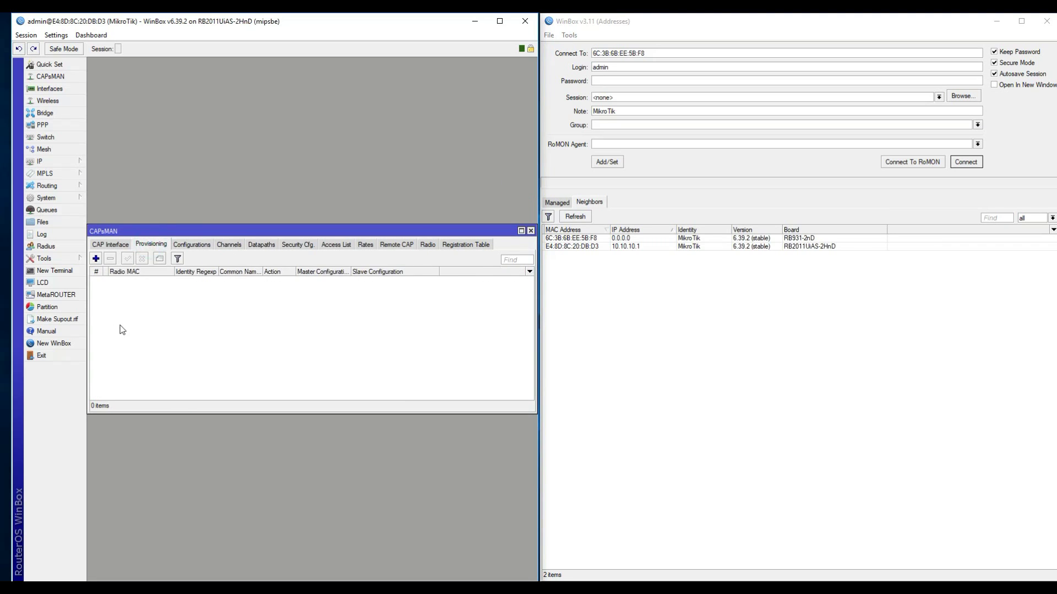
left_click(95, 258)
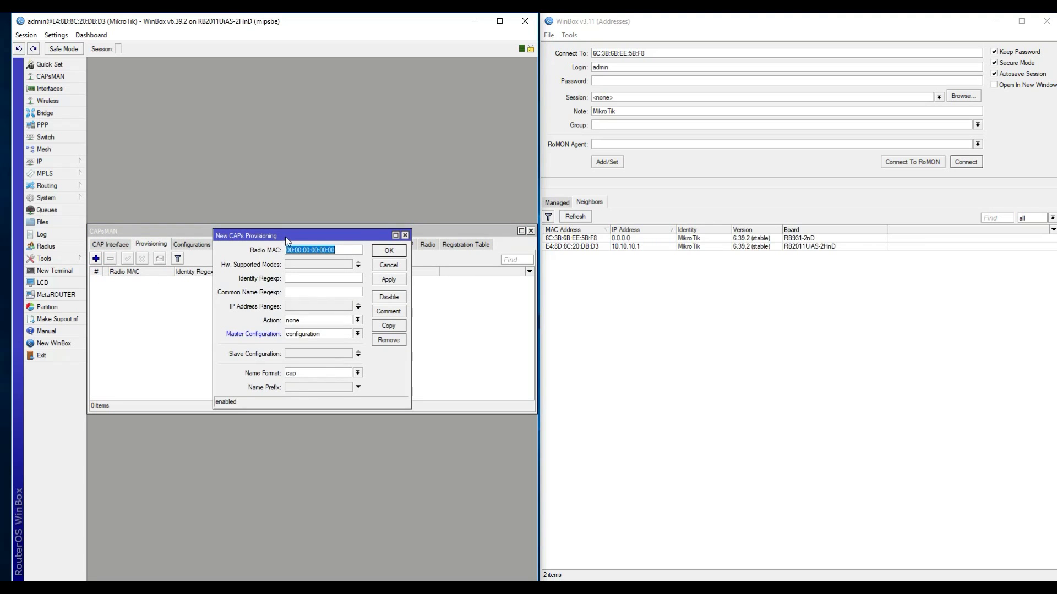
left_click_drag(286, 237, 275, 258)
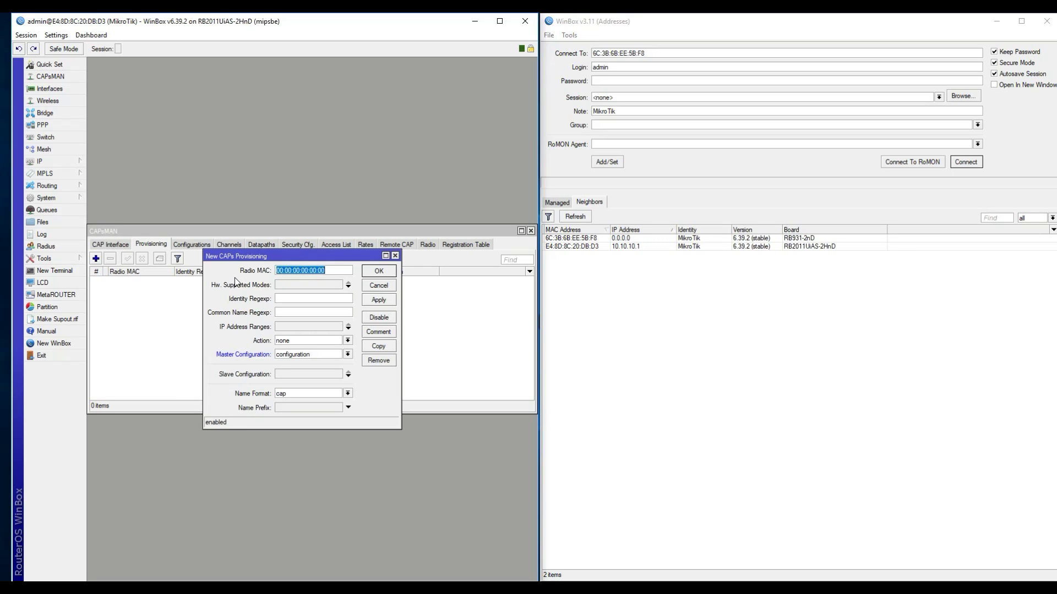
left_click(334, 271)
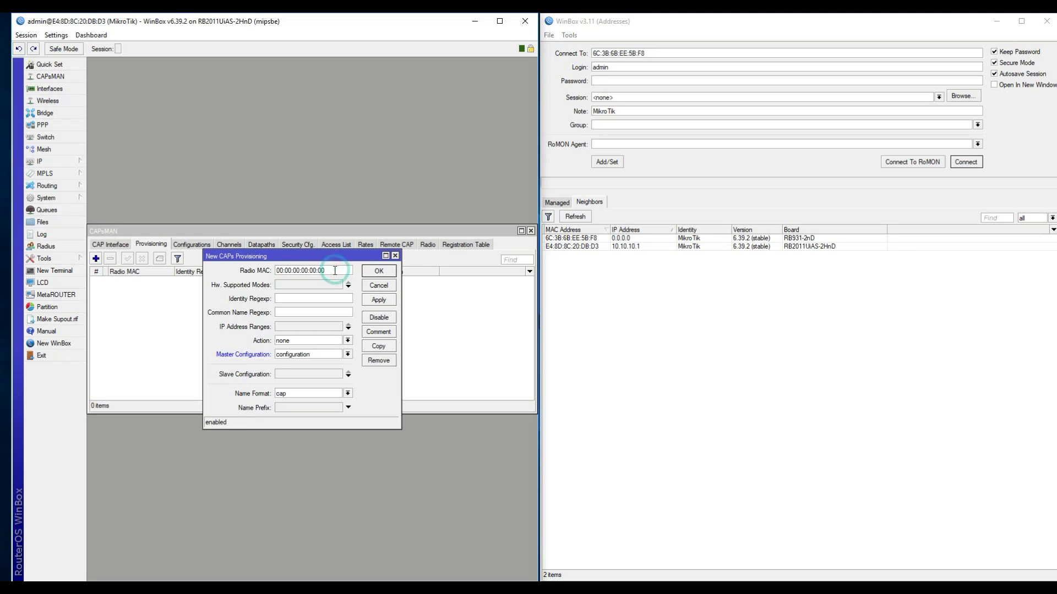
mouse_move(335, 270)
left_mouse_down()
mouse_move(278, 270)
mouse_move(332, 270)
left_mouse_up()
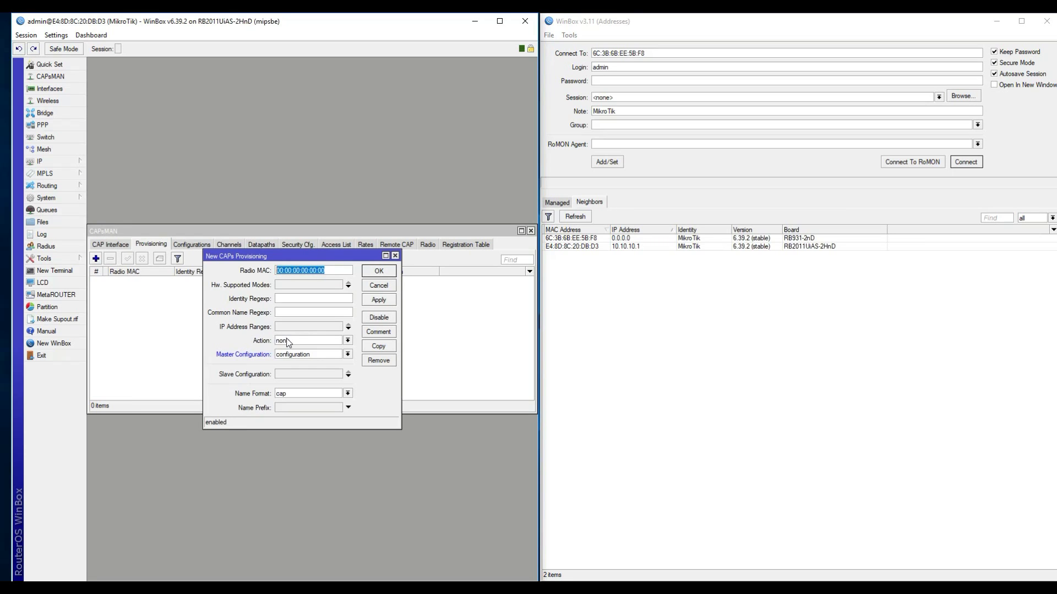
Step: Set action create dynamic enabled, master configuration 'configuration', name prefix winflare_, and save
left_click(287, 342)
left_click(300, 363)
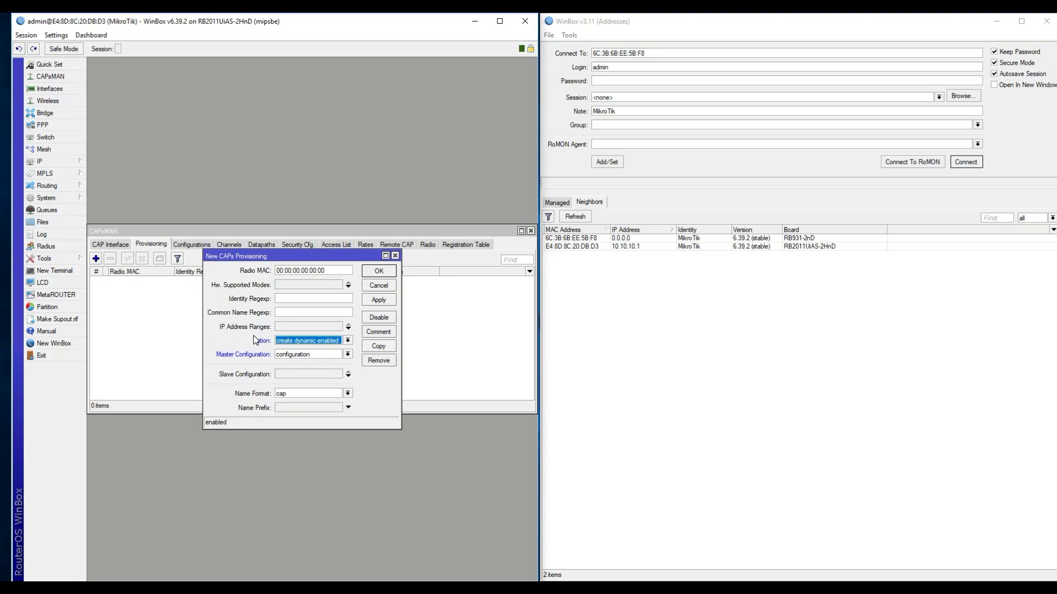
left_click(239, 342)
left_click(290, 355)
left_click(295, 361)
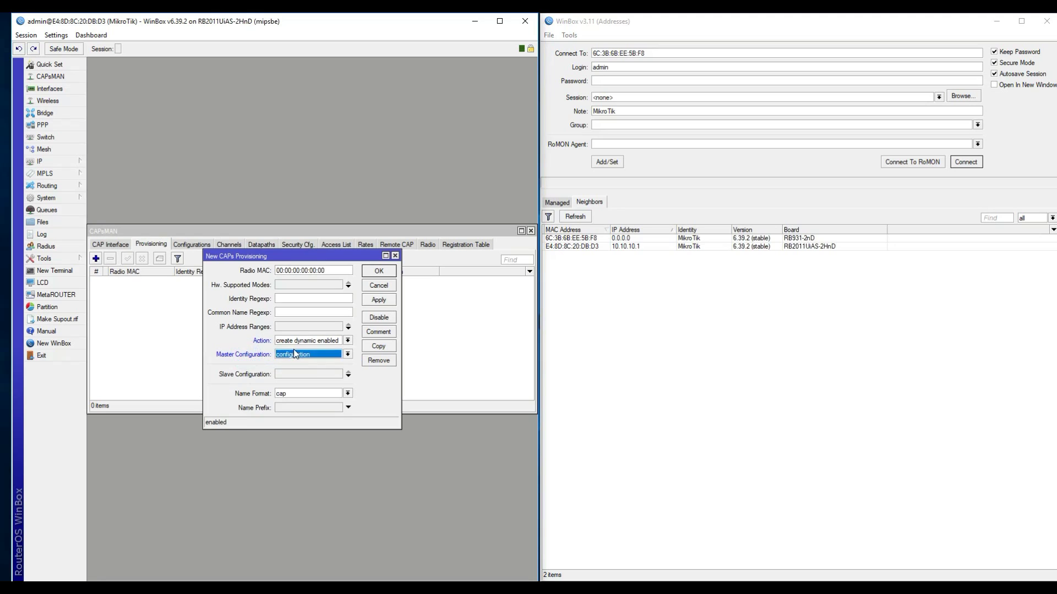
left_click(253, 353)
left_click(294, 394)
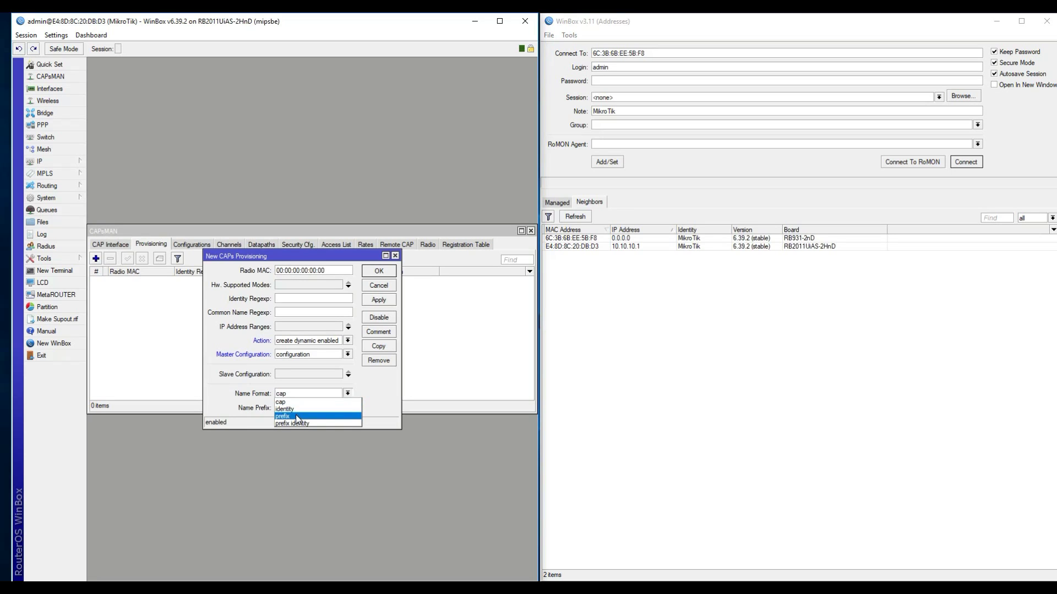
left_click(294, 417)
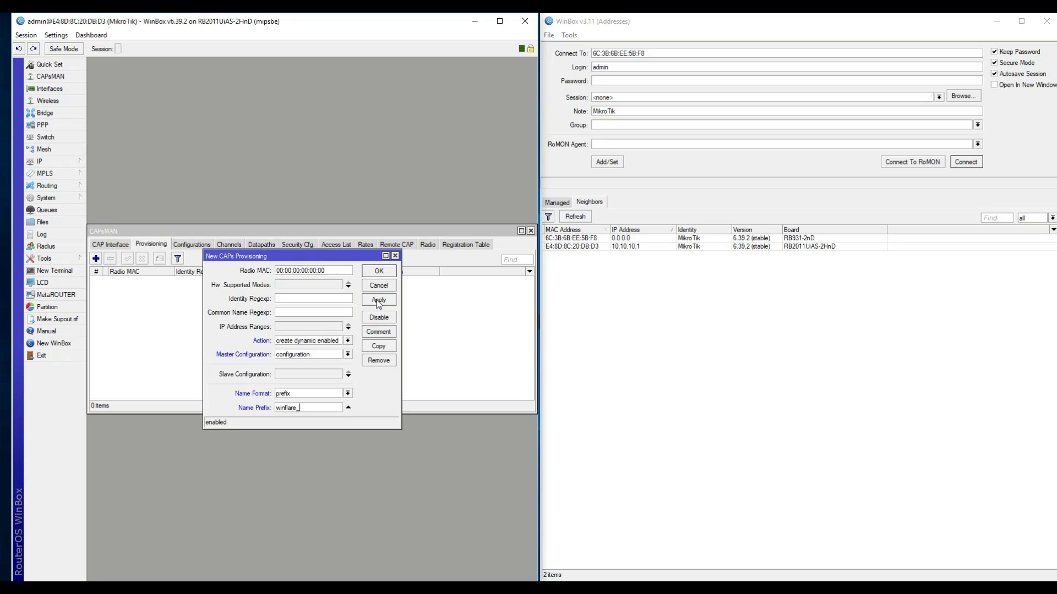
left_click(378, 300)
left_click(380, 271)
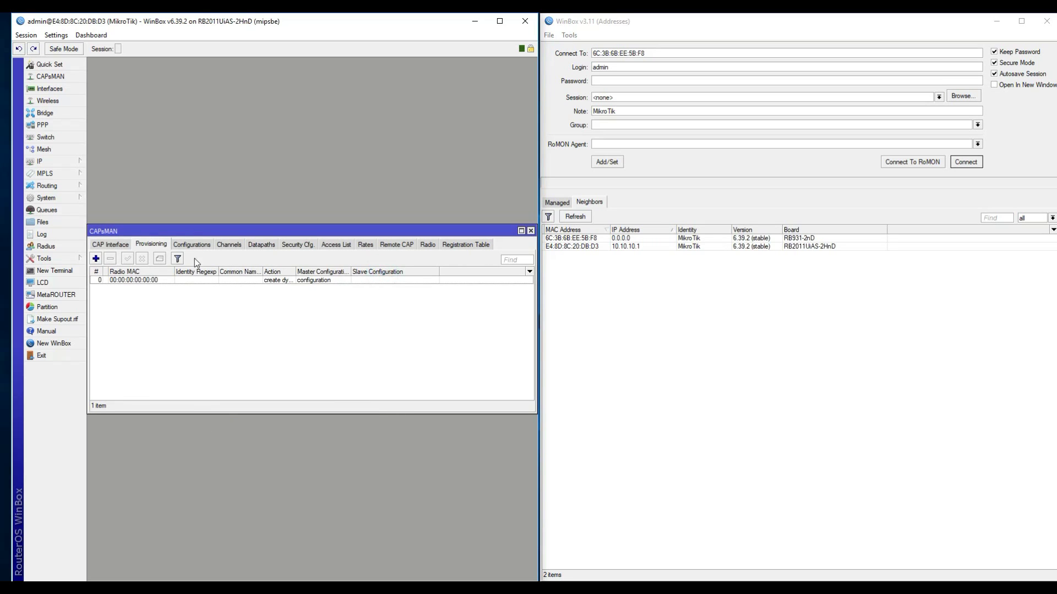
Step: Review the configuration, channel, datapath and ultrasecure security entries
left_click(192, 243)
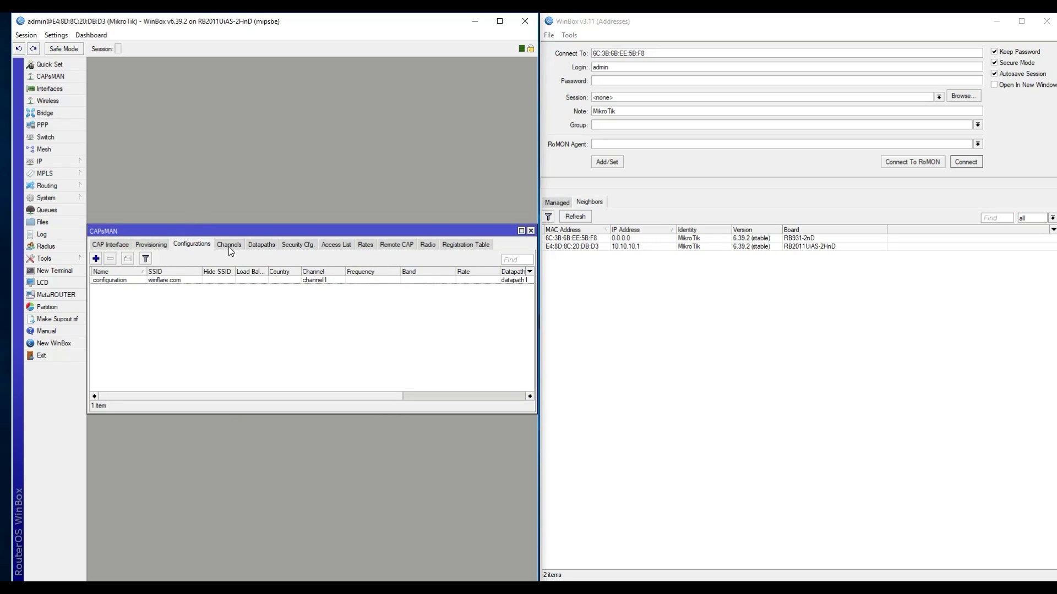
left_click(228, 246)
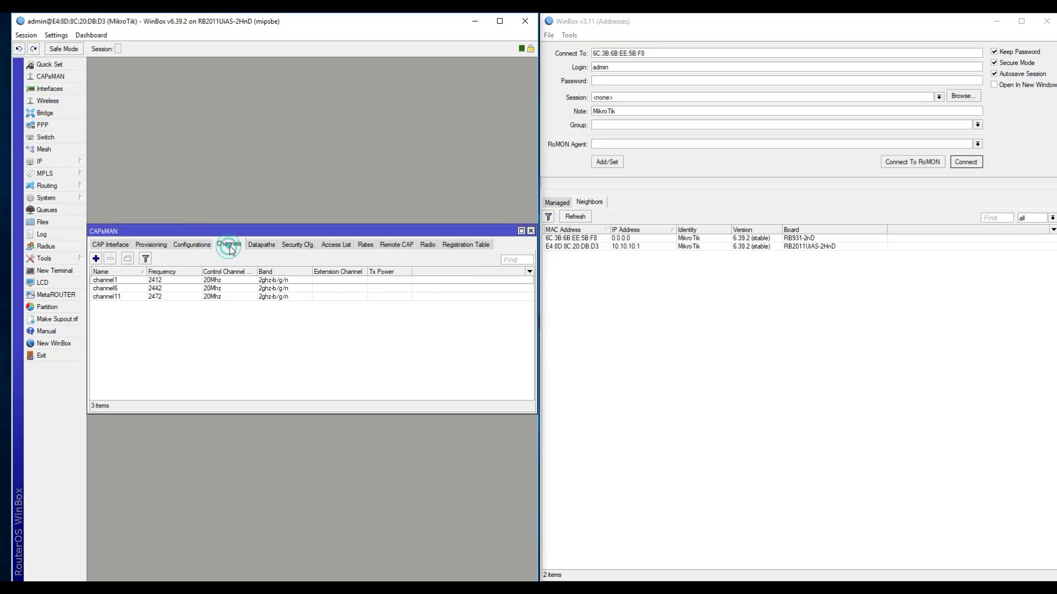
left_click(267, 248)
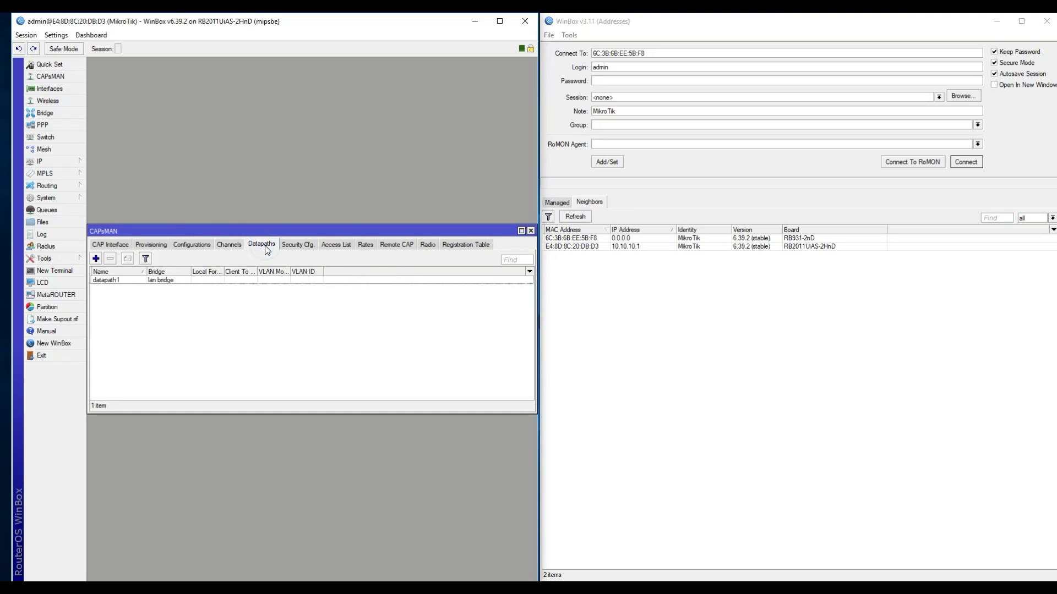
left_click(295, 247)
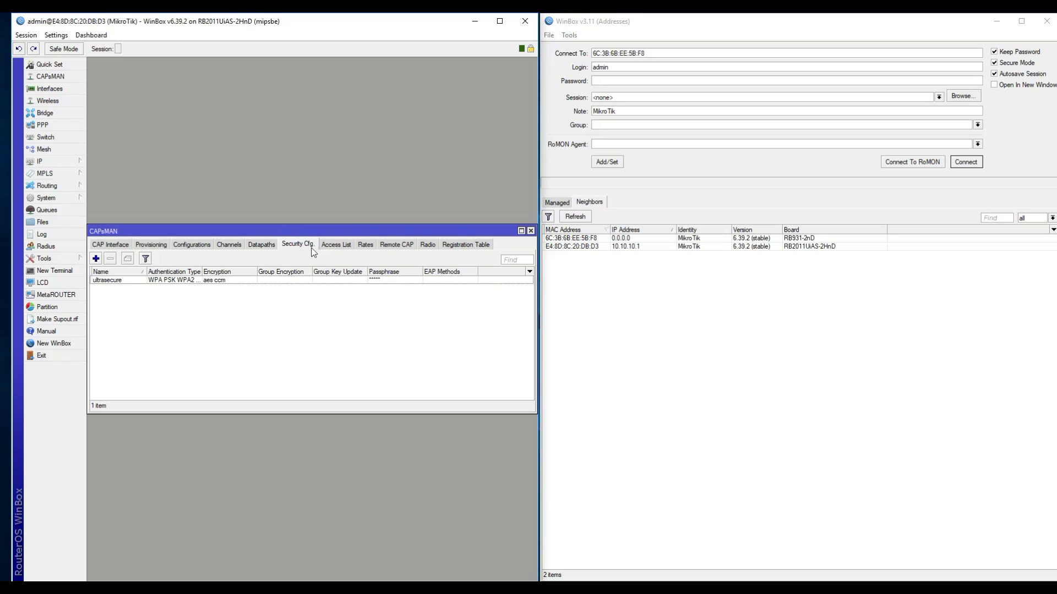
Step: Reapply the enabled CAPs Manager settings and move the CAPsMAN window higher
left_click(116, 244)
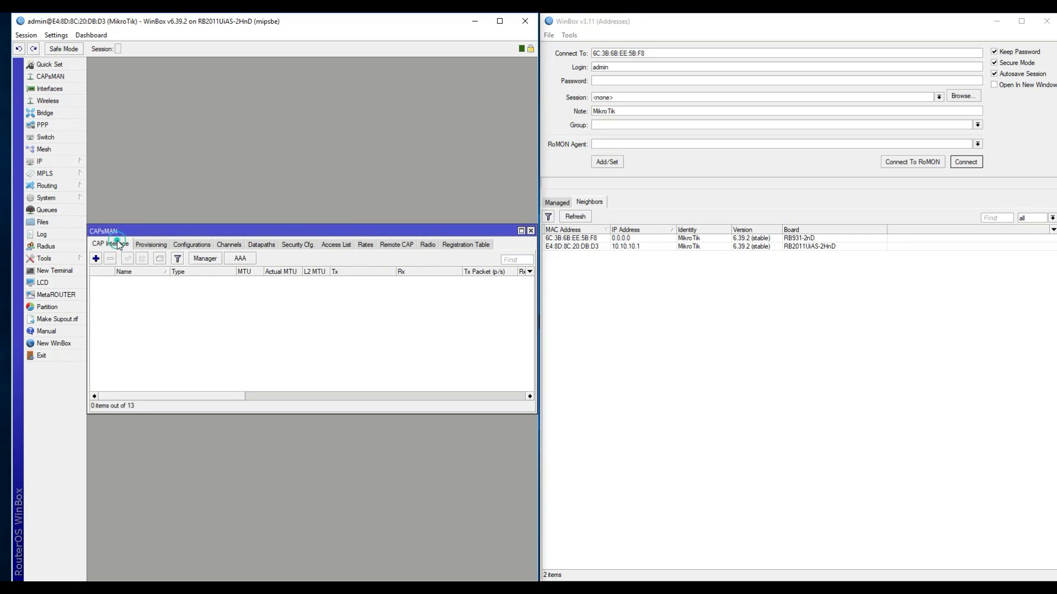
left_click(204, 258)
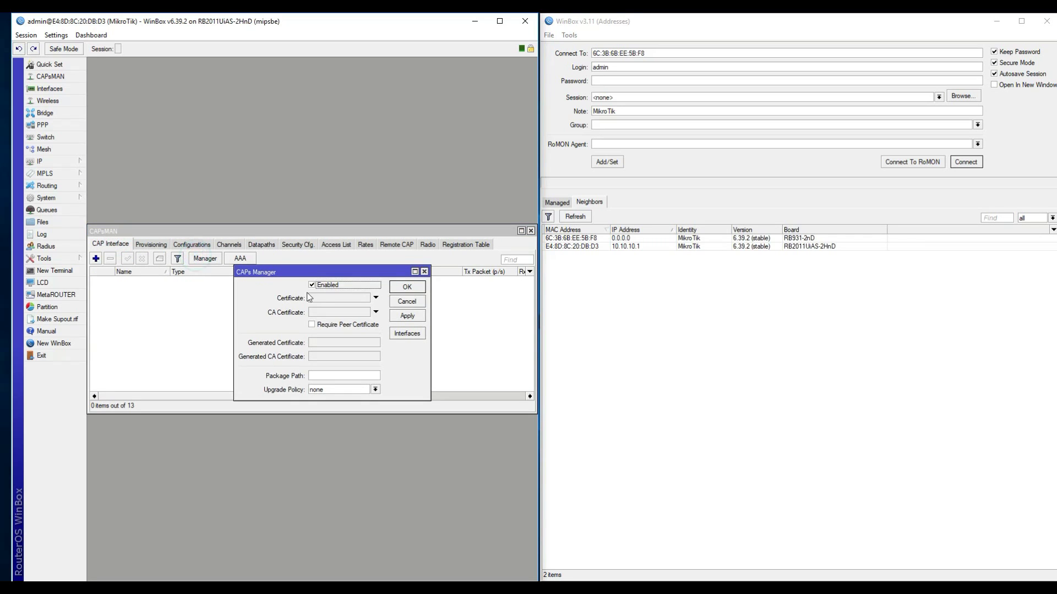
left_click(405, 319)
left_click(403, 287)
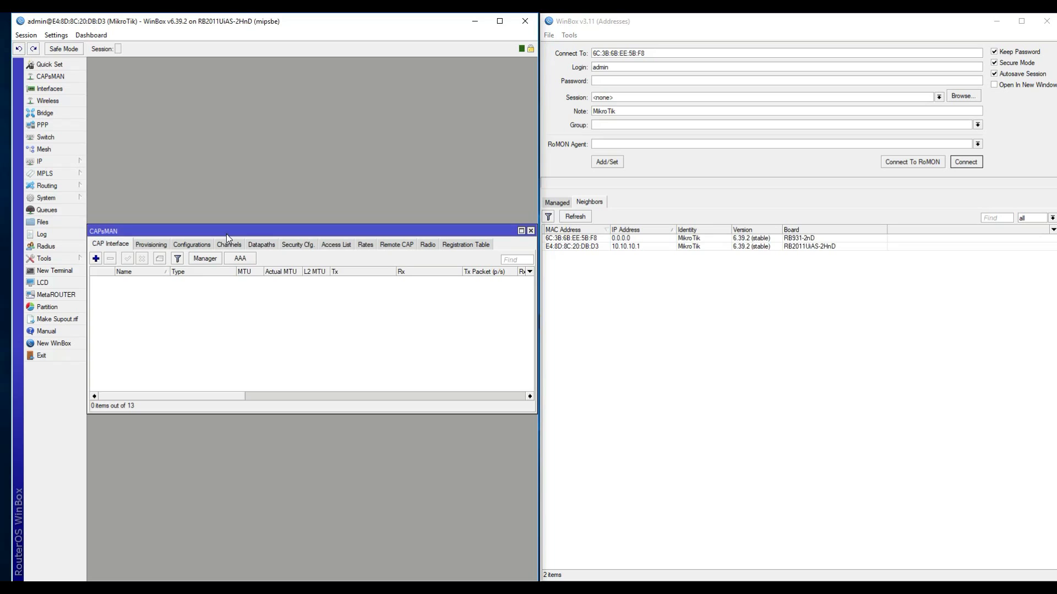
left_click_drag(226, 233, 271, 180)
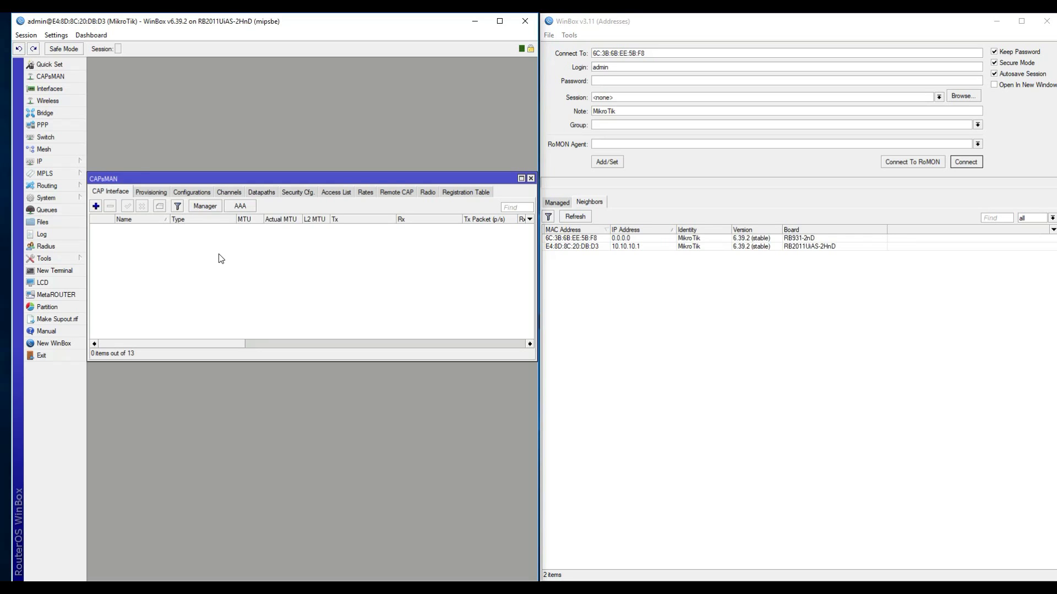
Step: Enable CAP mode on this router with wlan1 as the managed interface
left_click(78, 101)
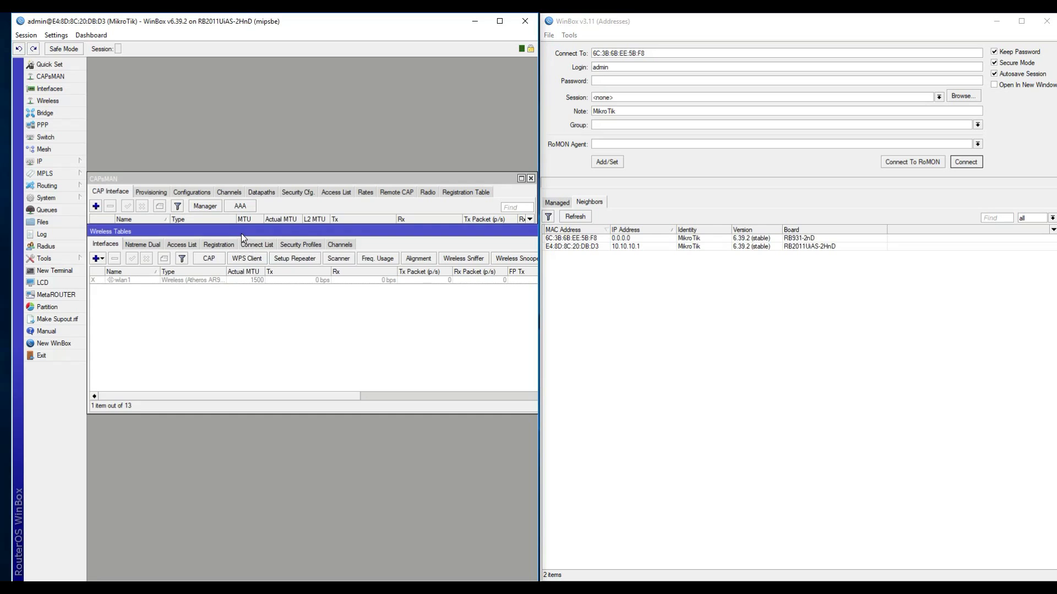
mouse_move(241, 233)
left_mouse_down()
mouse_move(255, 254)
mouse_move(257, 231)
left_mouse_up()
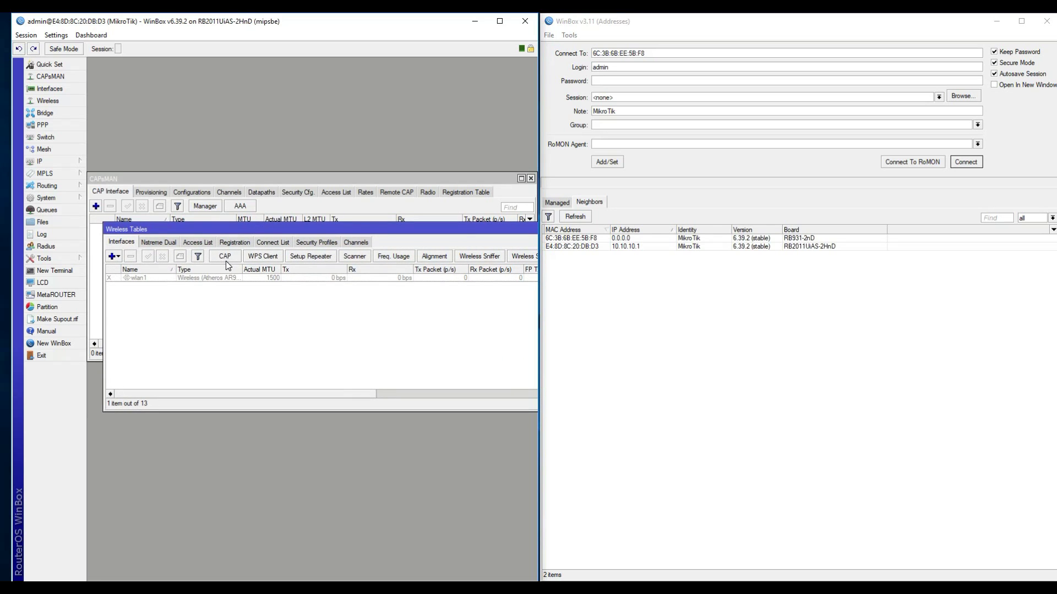
left_click(226, 258)
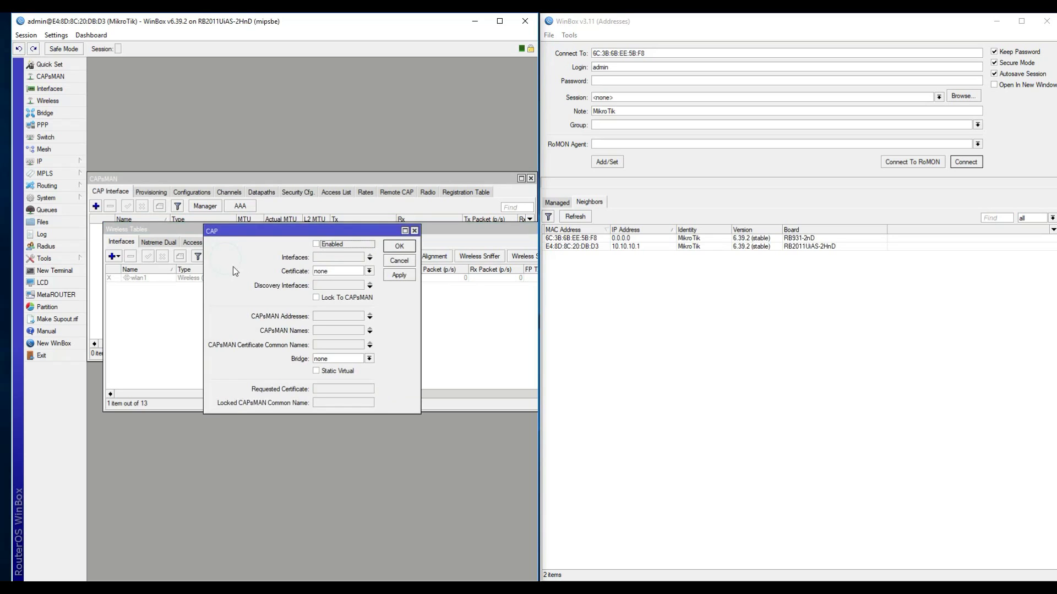
left_click(316, 243)
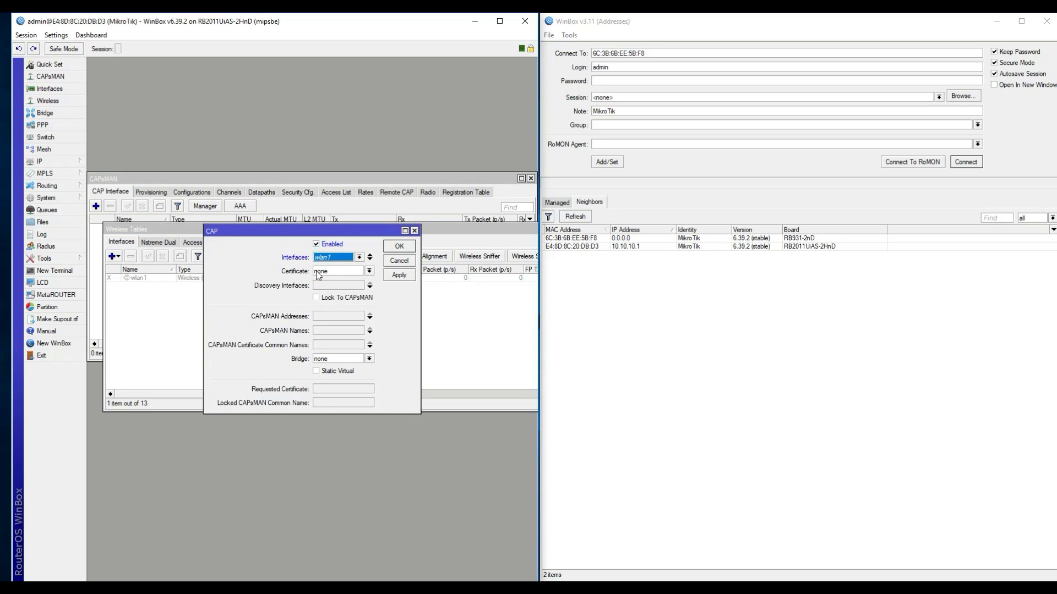
left_click(332, 259)
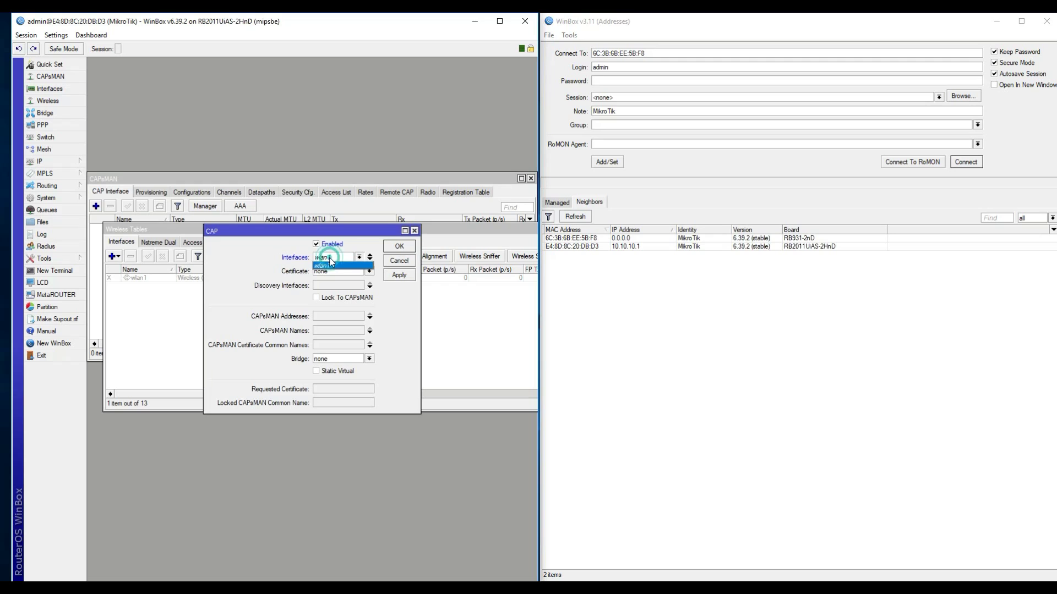
left_click(282, 254)
left_click(369, 258)
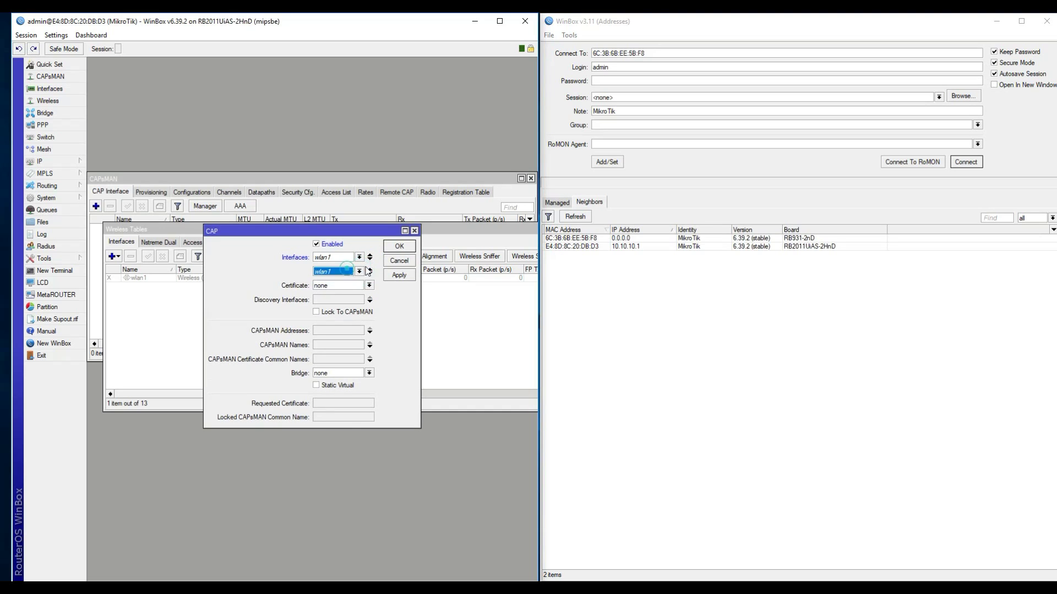
left_click(369, 272)
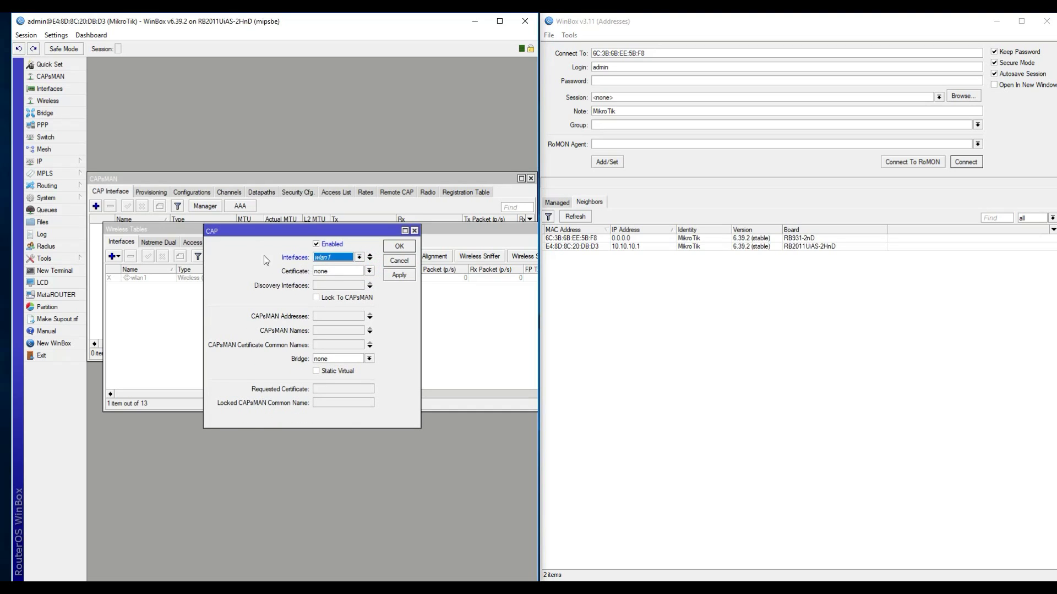
Step: Set ether2 as the discovery interface and apply the CAP settings
left_click(337, 287)
left_click(336, 285)
left_click(325, 300)
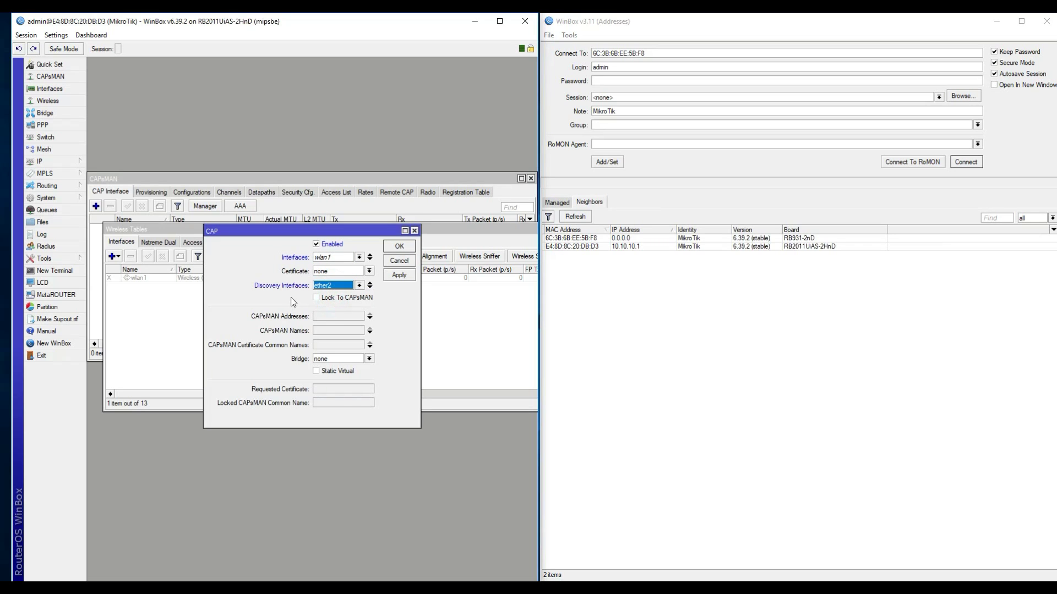
left_click(291, 302)
left_click(400, 275)
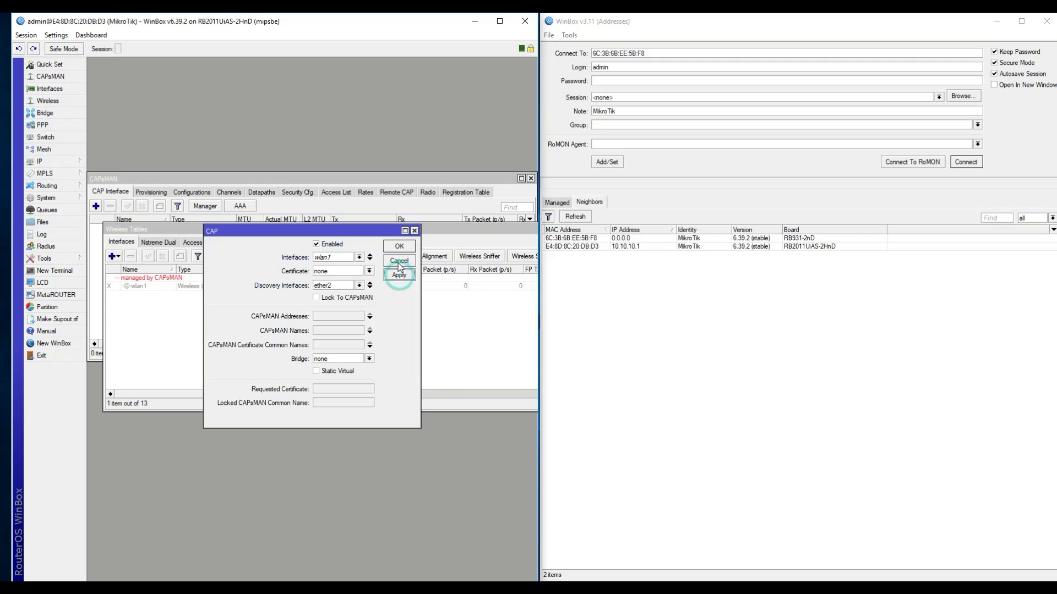
left_click(399, 246)
left_click_drag(269, 227, 263, 298)
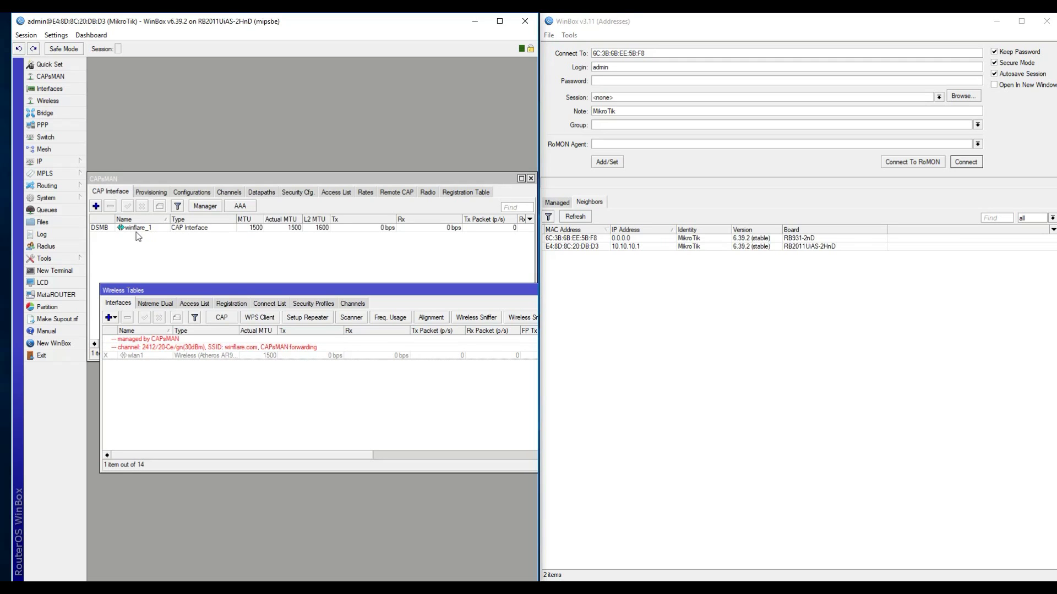
Step: Inspect the winflare_1 CAP interface, registered clients and the remote CAP at 10.10.10.1
left_click(121, 230)
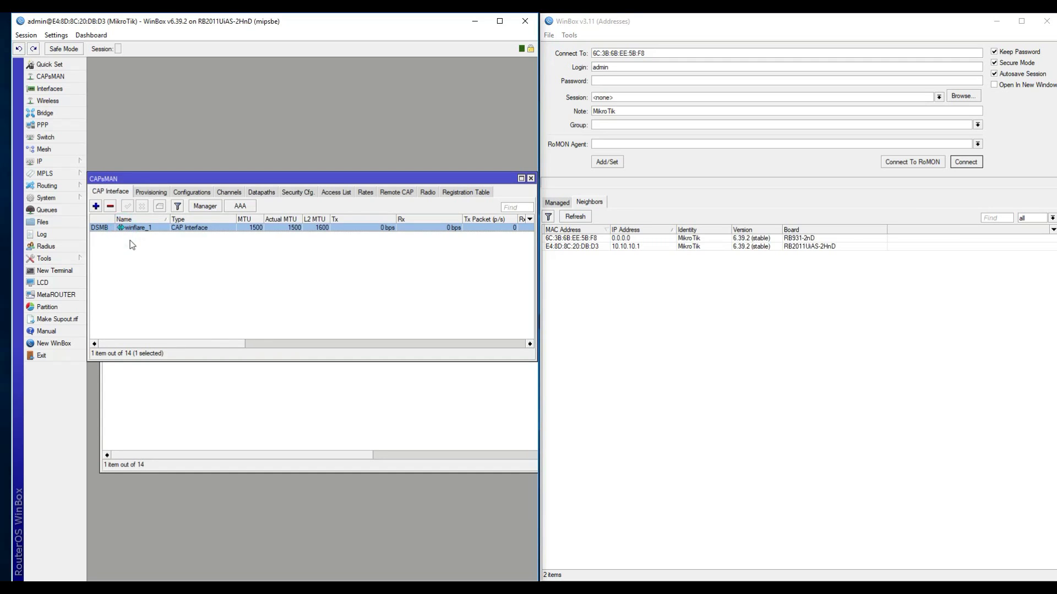
left_click(224, 371)
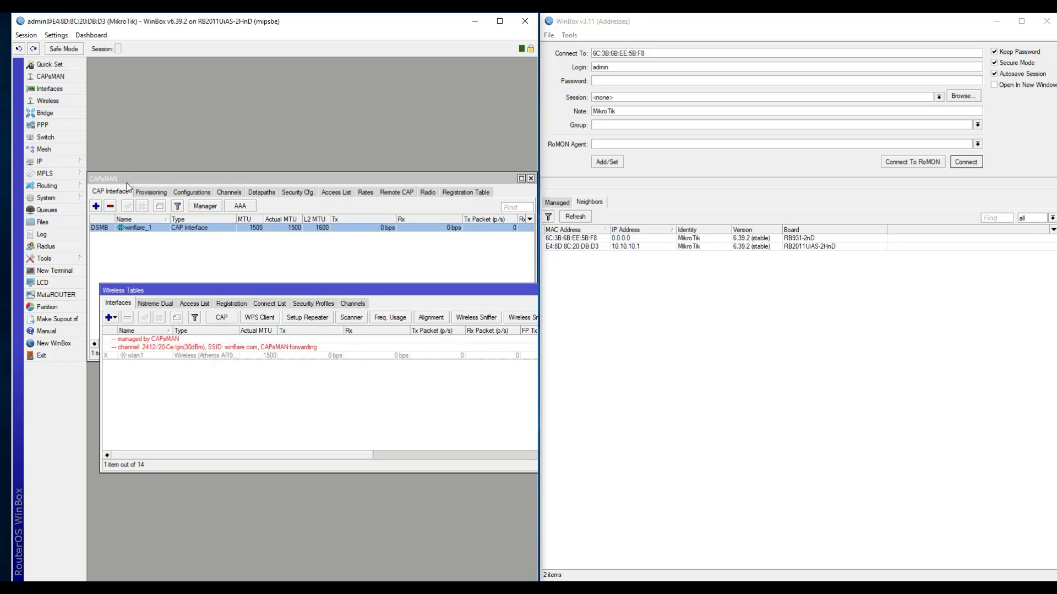
left_click(137, 263)
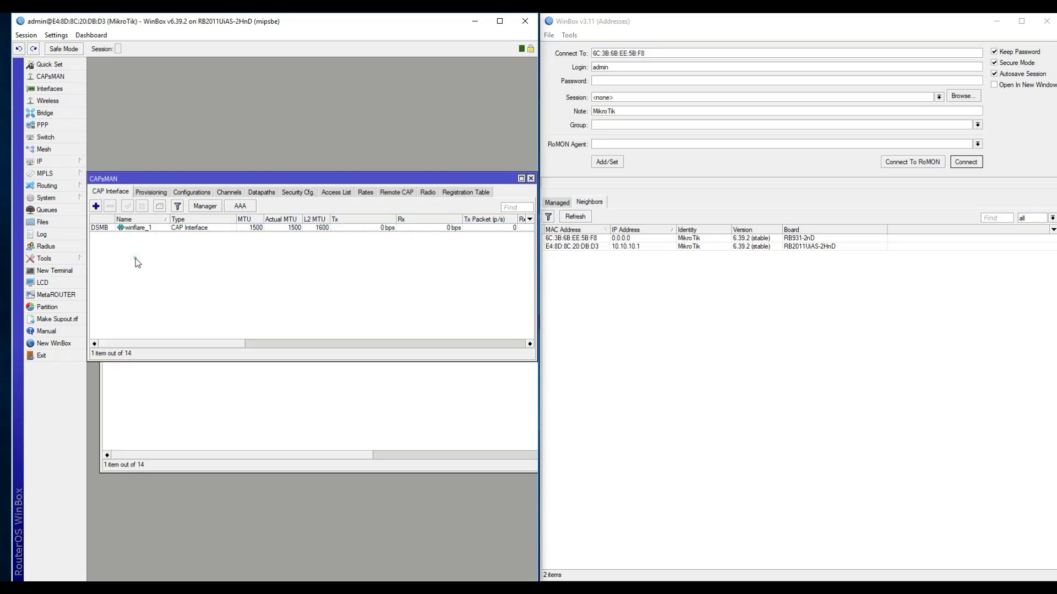
left_click(142, 229)
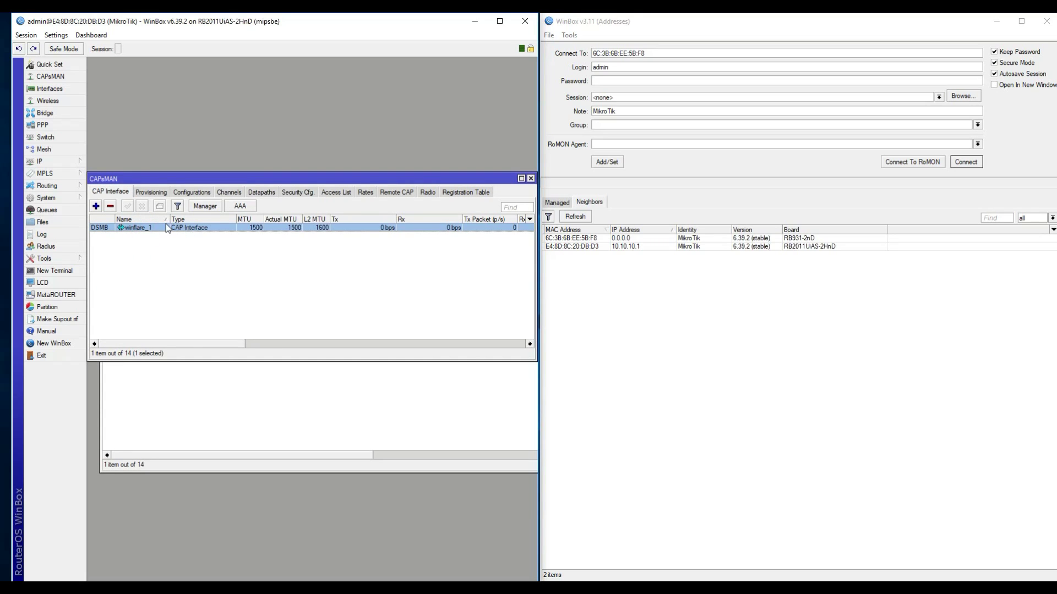
left_click(452, 191)
left_click(410, 192)
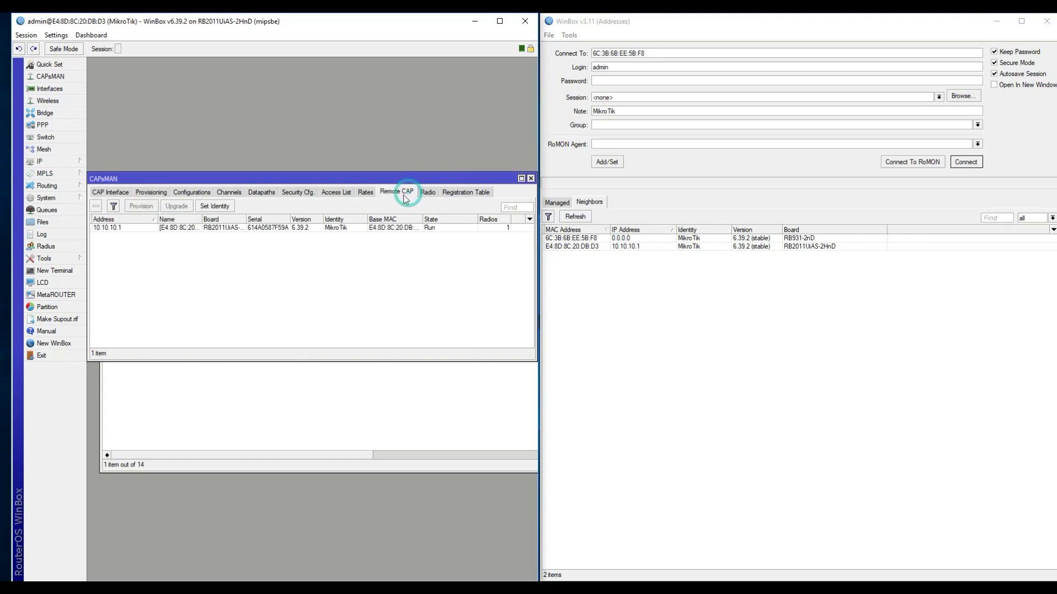
left_click(185, 228)
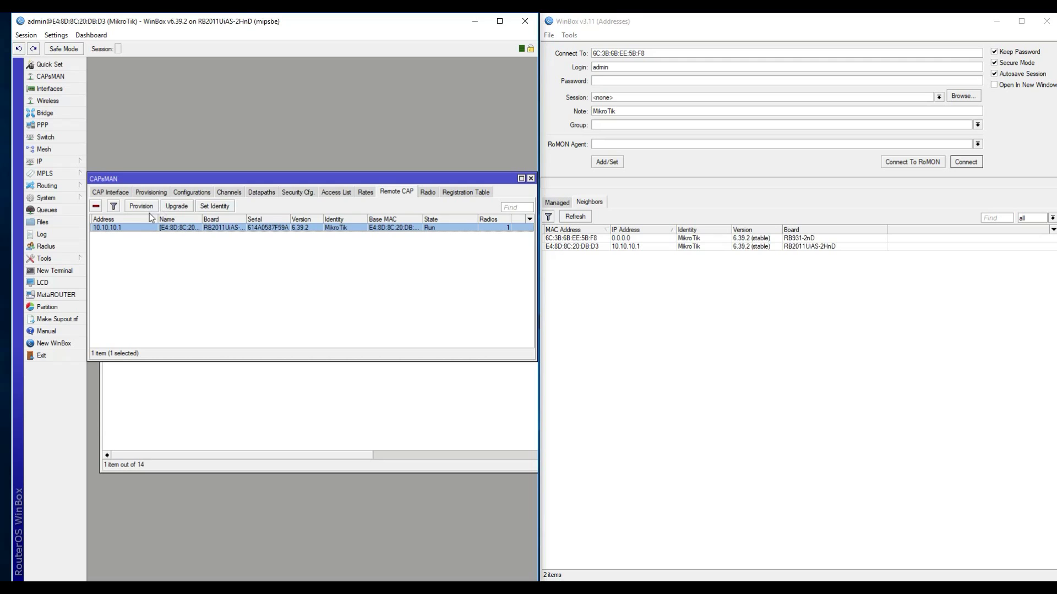
Step: Open the provisioning rule, cancel it unchanged, and bring the login window forward
left_click(150, 192)
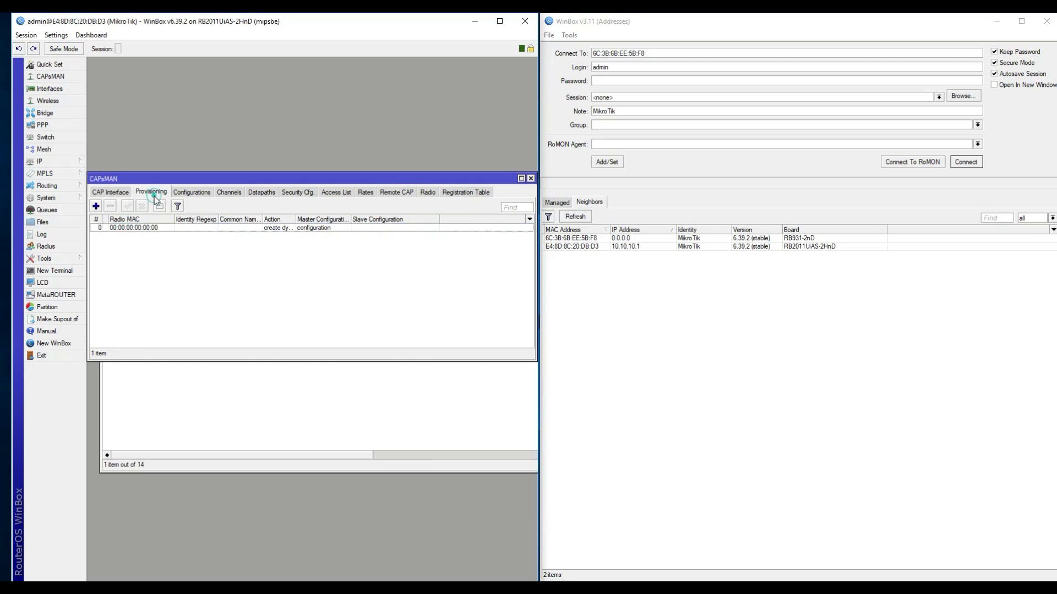
double_click(144, 228)
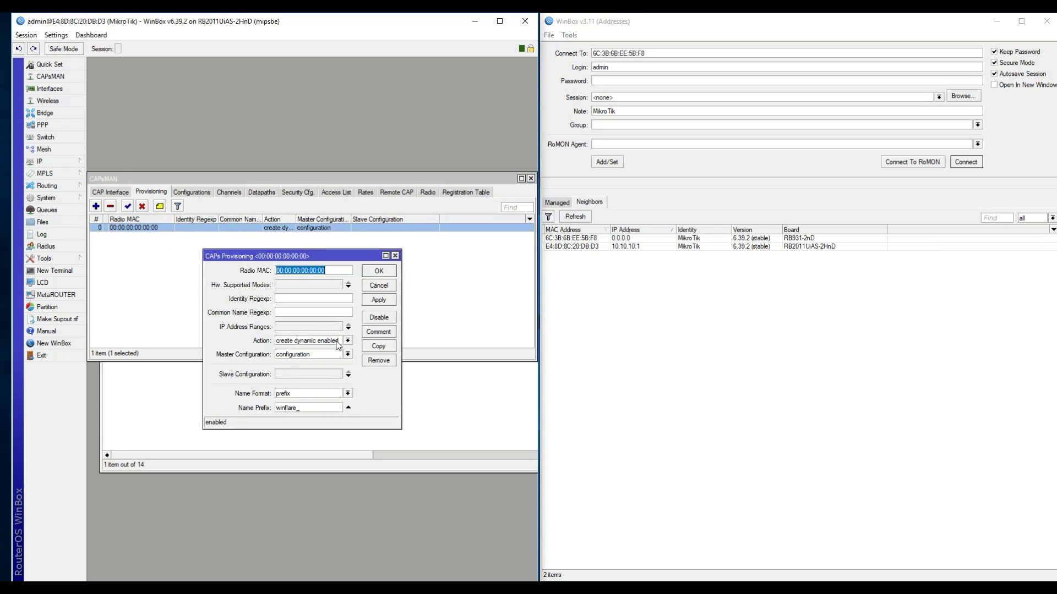
left_click(373, 286)
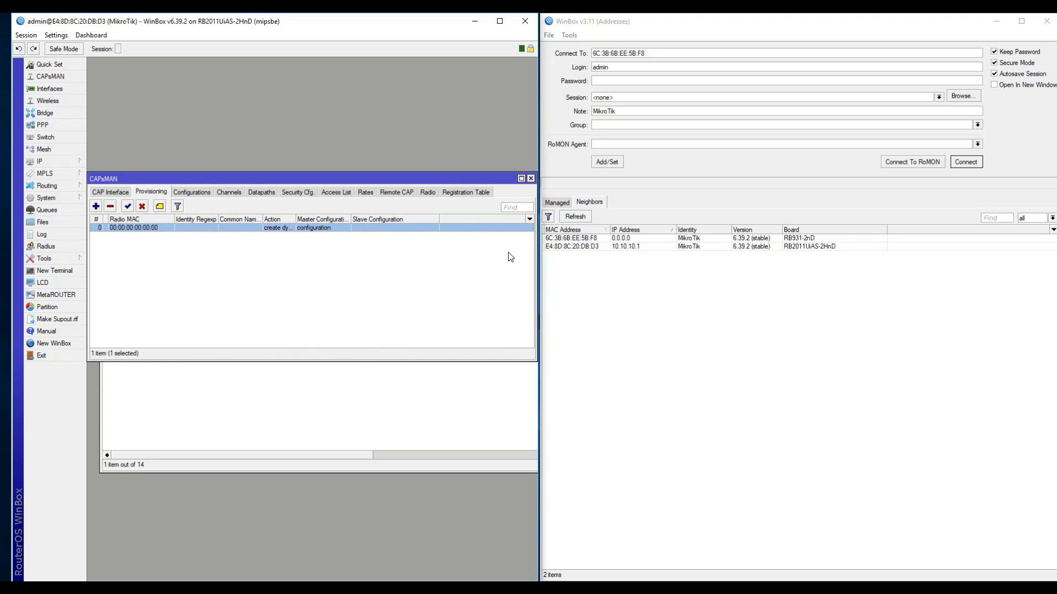
left_click(637, 290)
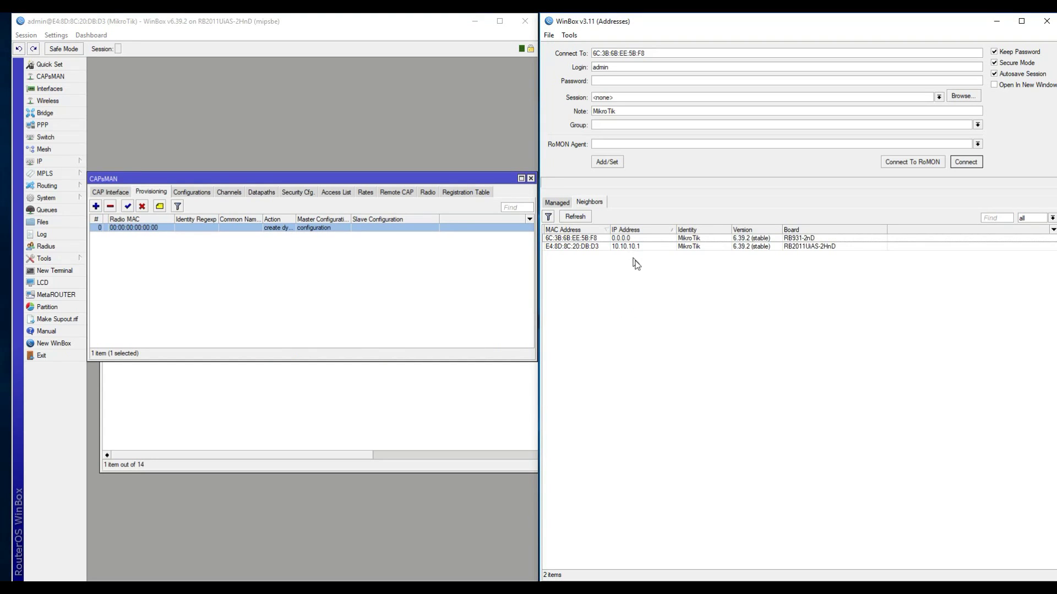
Step: Connect to neighbour 6C:3B:6B:EE:5B:F8 (hAP mini) and size its session to the screen's right half
left_click(569, 241)
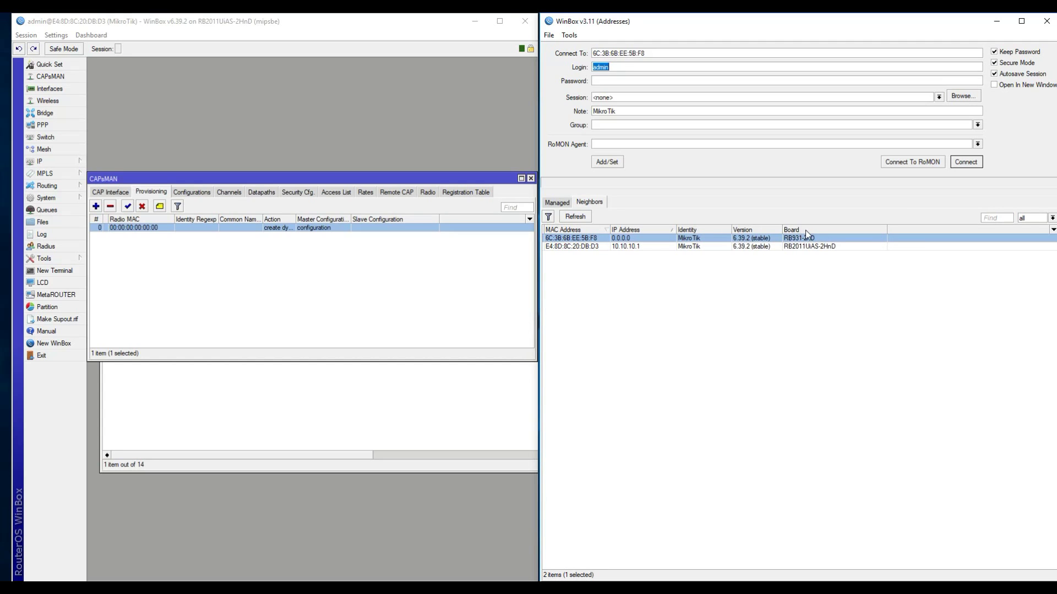
left_click(966, 163)
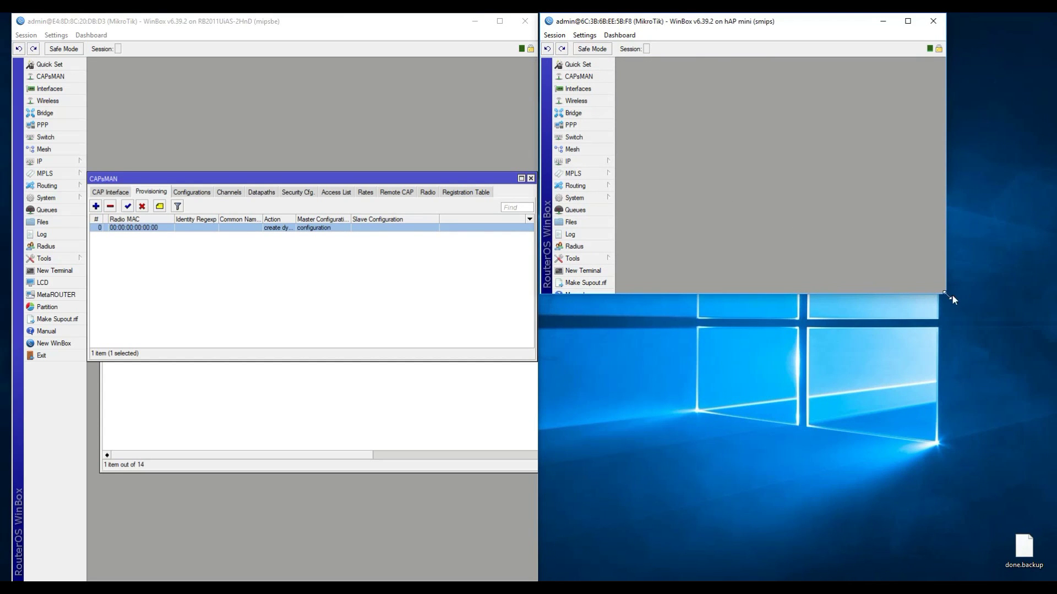
left_click_drag(945, 295, 1050, 581)
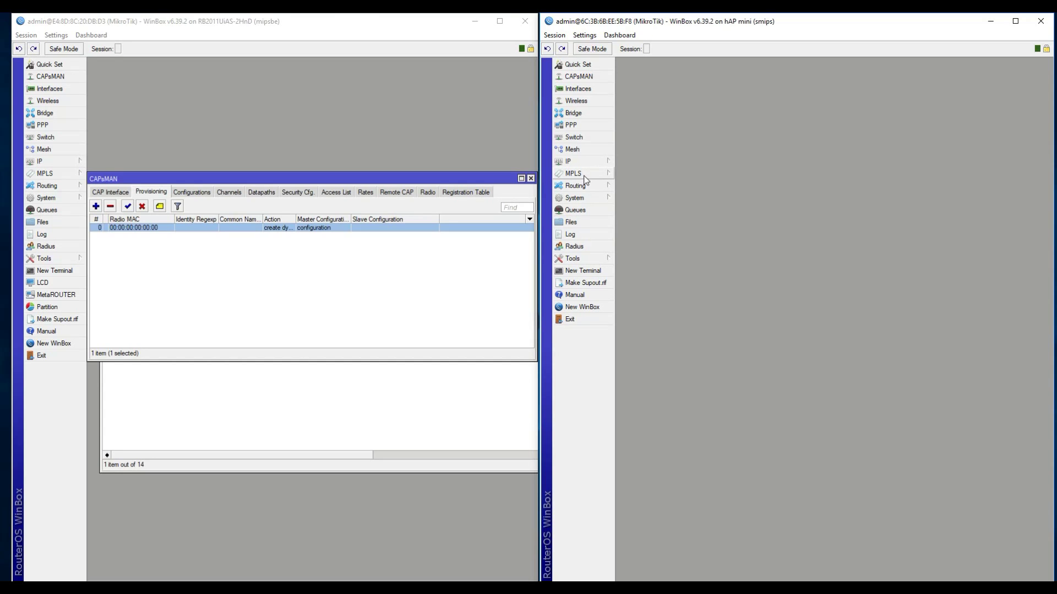
Step: Add a DHCP client on ether3 of the hAP mini and check its 10.10.10.253 lease
left_click(575, 161)
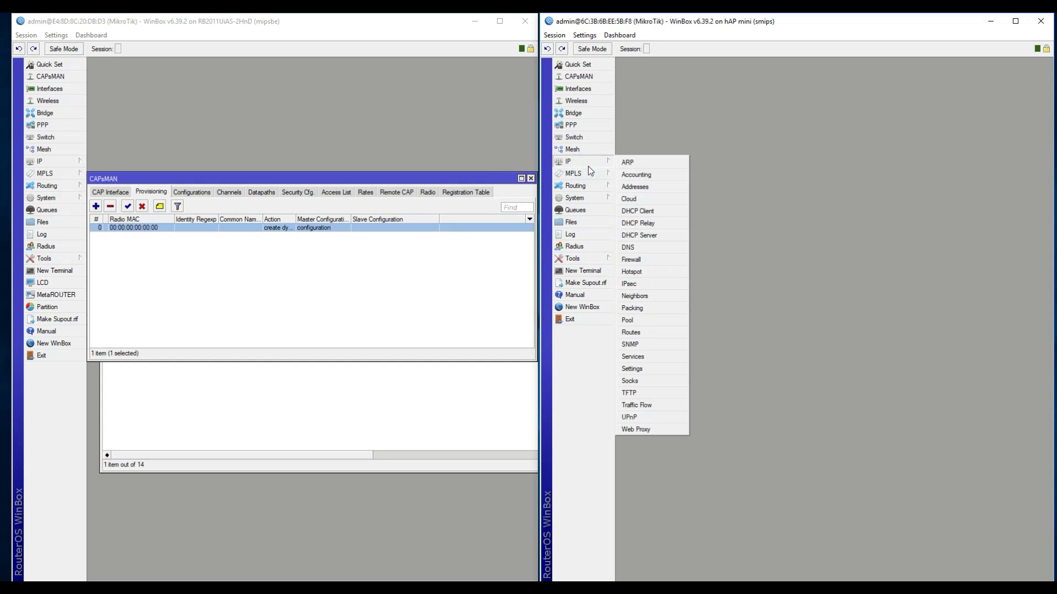
left_click(648, 212)
left_click(714, 259)
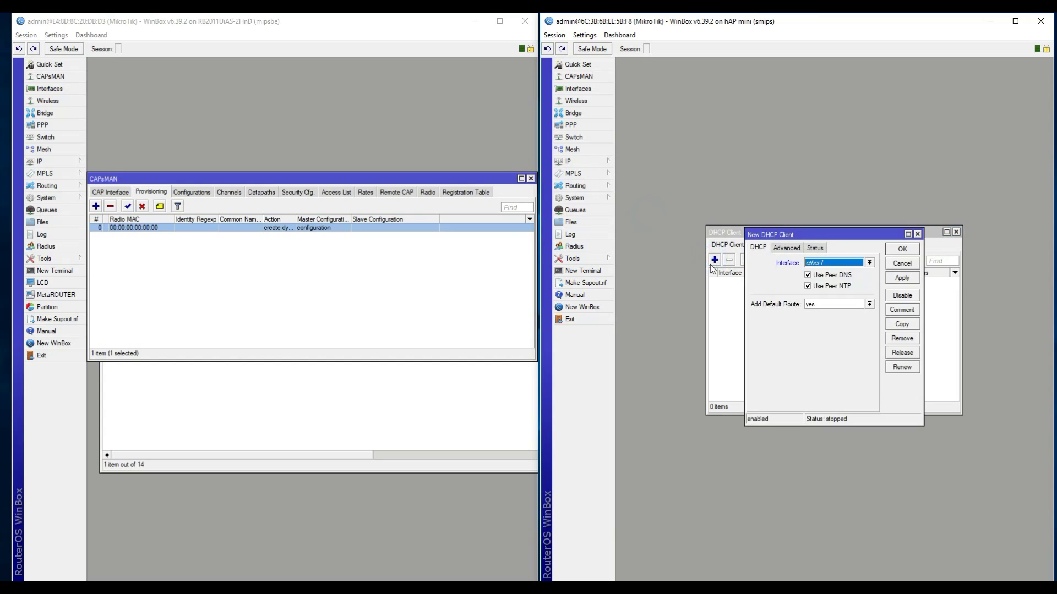
left_click(851, 264)
left_click(831, 287)
left_click(902, 279)
left_click(902, 249)
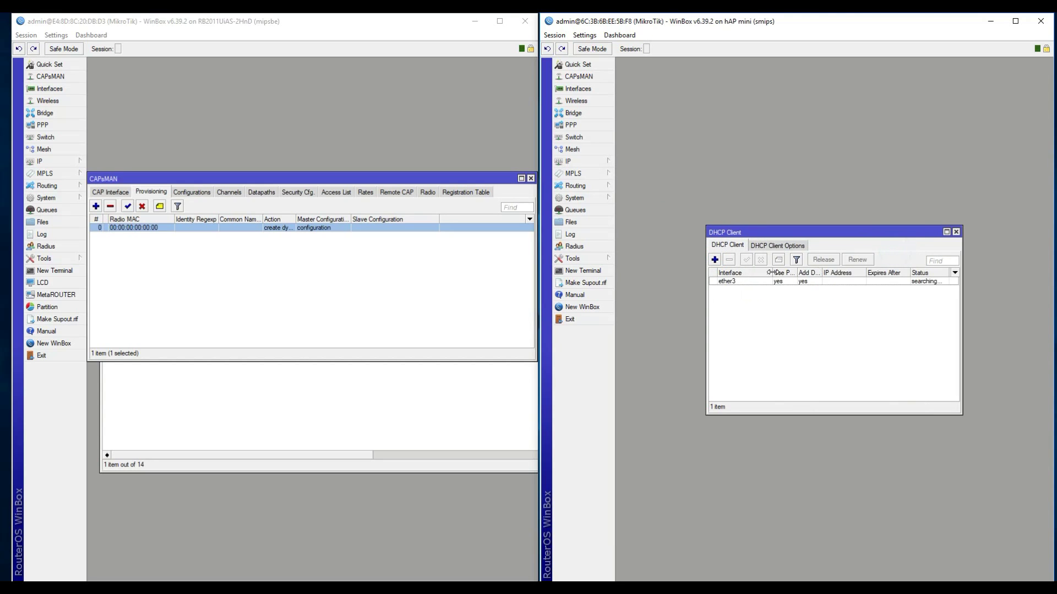
left_click(744, 283)
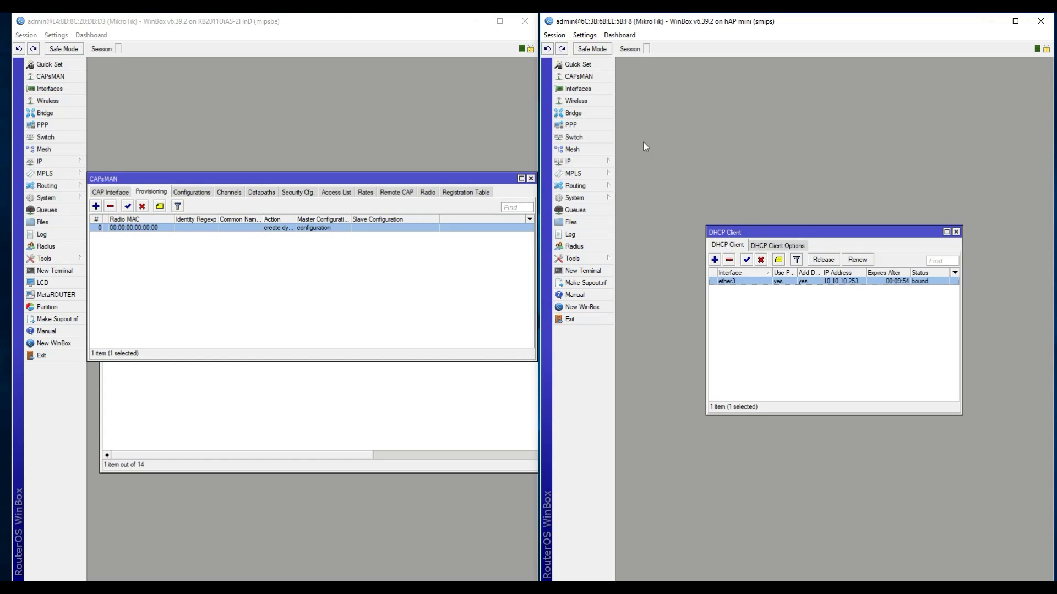
Step: Enable CAP on the hAP mini with interface wlan1 and discovery interface ether3
left_click(583, 102)
left_click(734, 262)
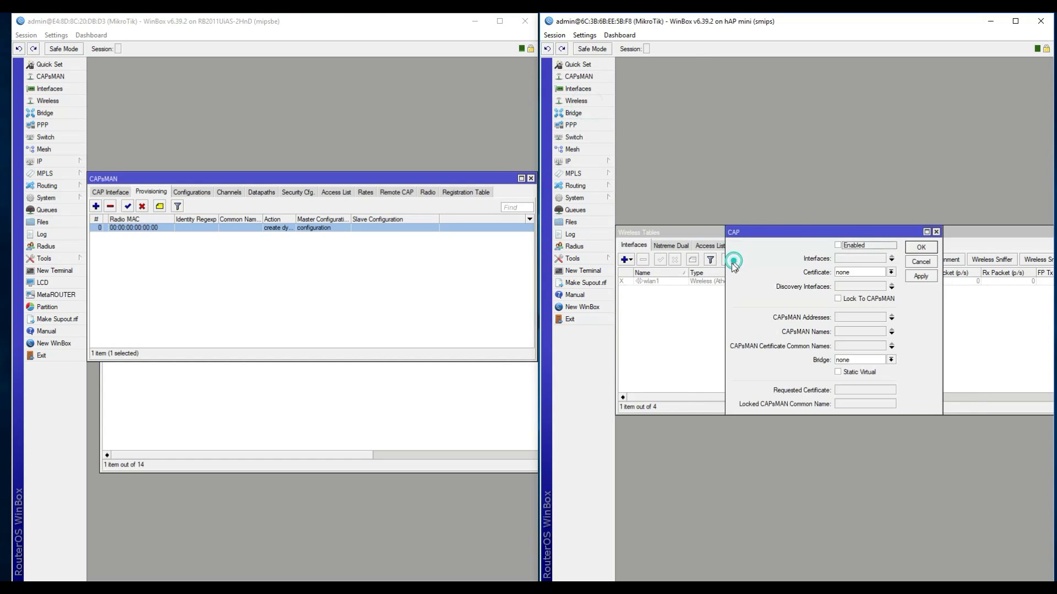
left_click(847, 247)
left_click(867, 259)
left_click(848, 290)
left_click(854, 287)
left_click(848, 295)
left_click(854, 287)
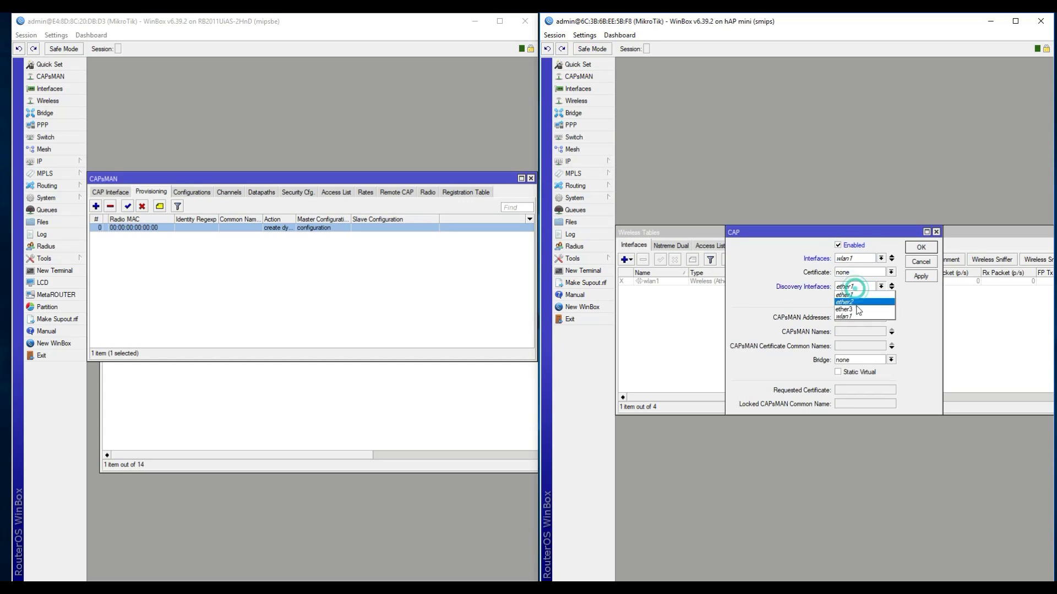
left_click(857, 310)
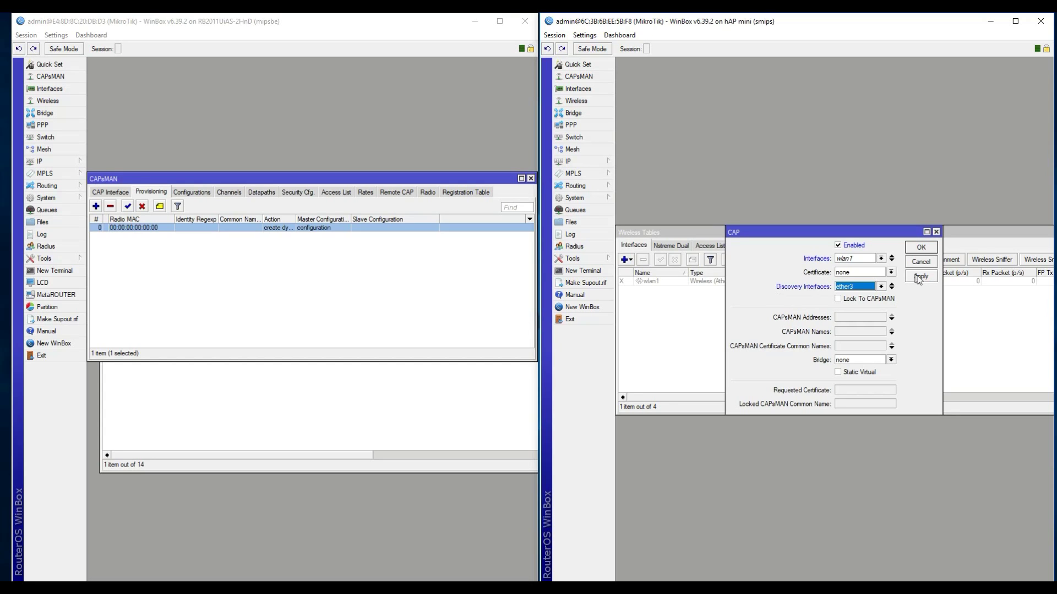
Step: Apply the CAP settings and select winflare_2 in the controller's CAP Interface list
left_click(920, 276)
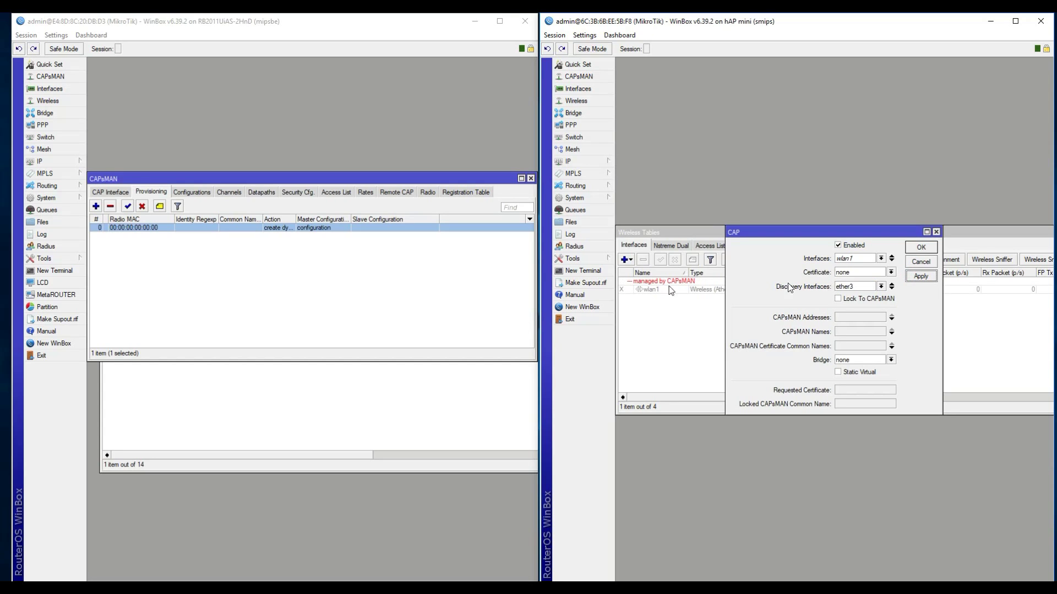
left_click(120, 191)
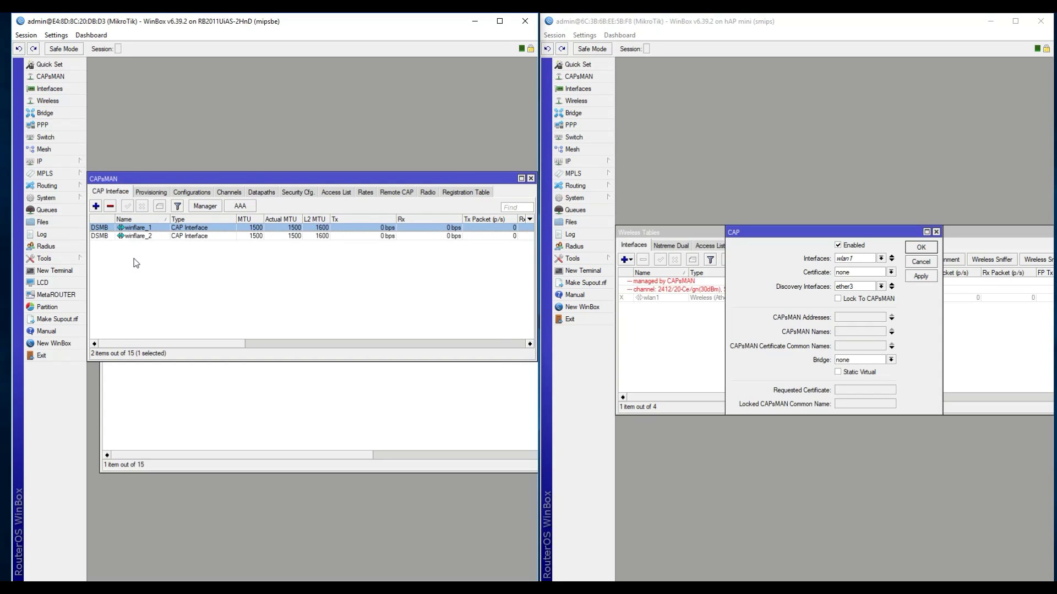
left_click(140, 237)
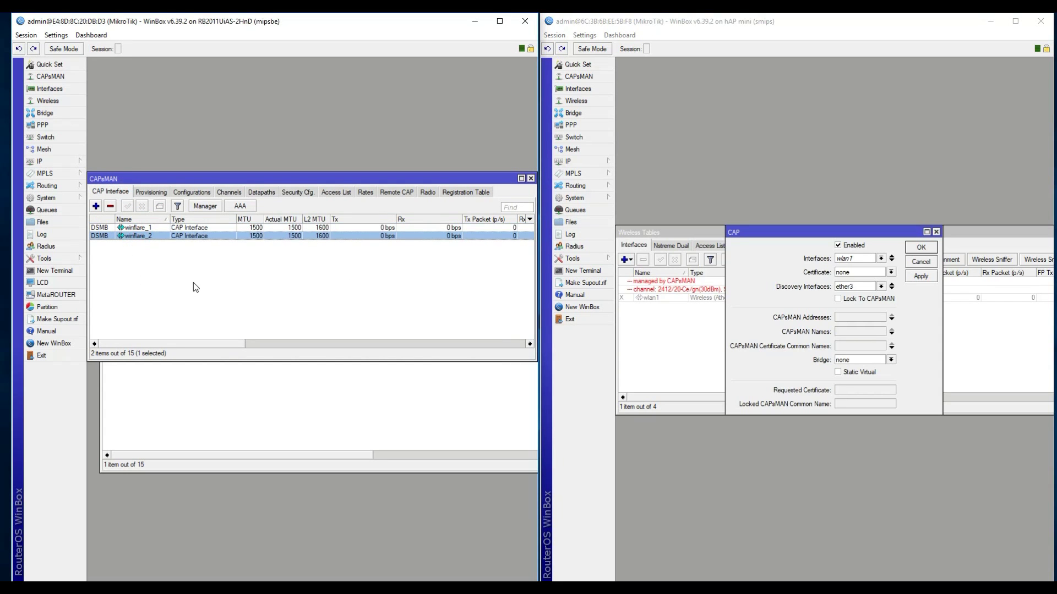
Step: Close the hAP mini's CAP settings and check the controller's Radio and Registration Table lists
left_click(919, 249)
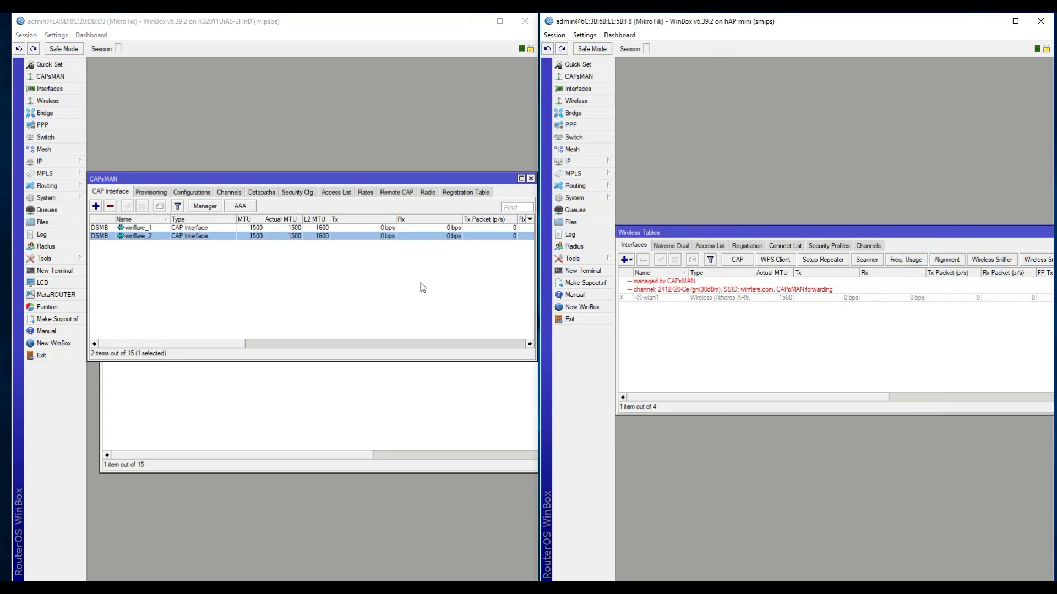
left_click(425, 193)
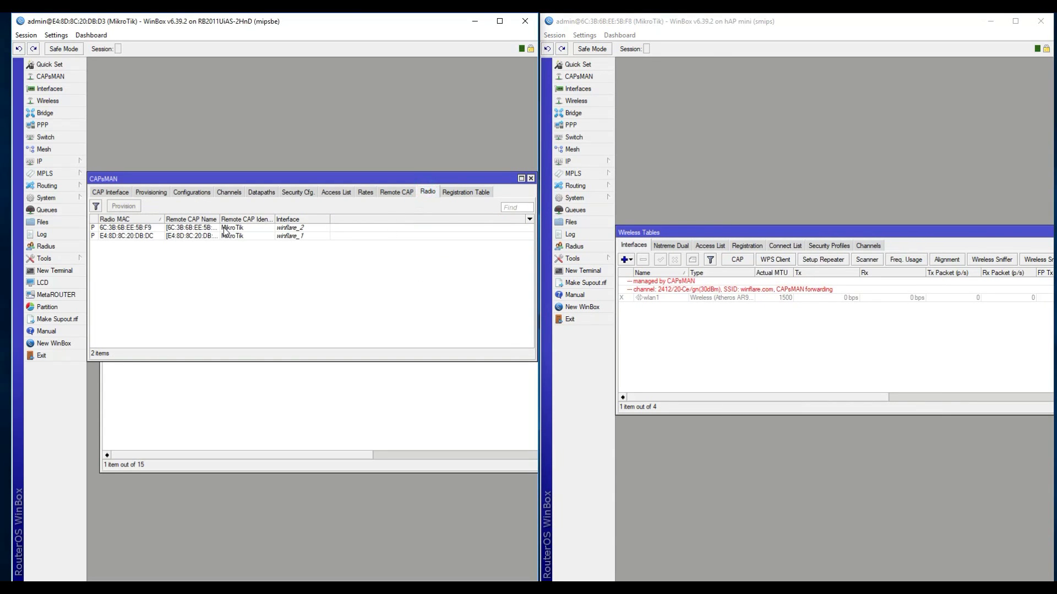
left_click(444, 192)
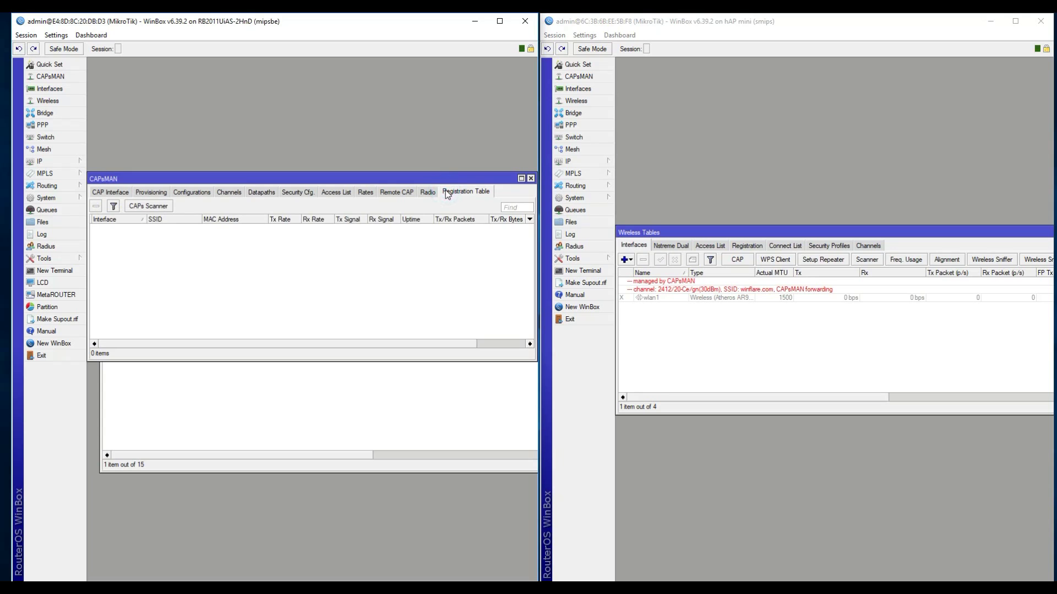
left_click(424, 193)
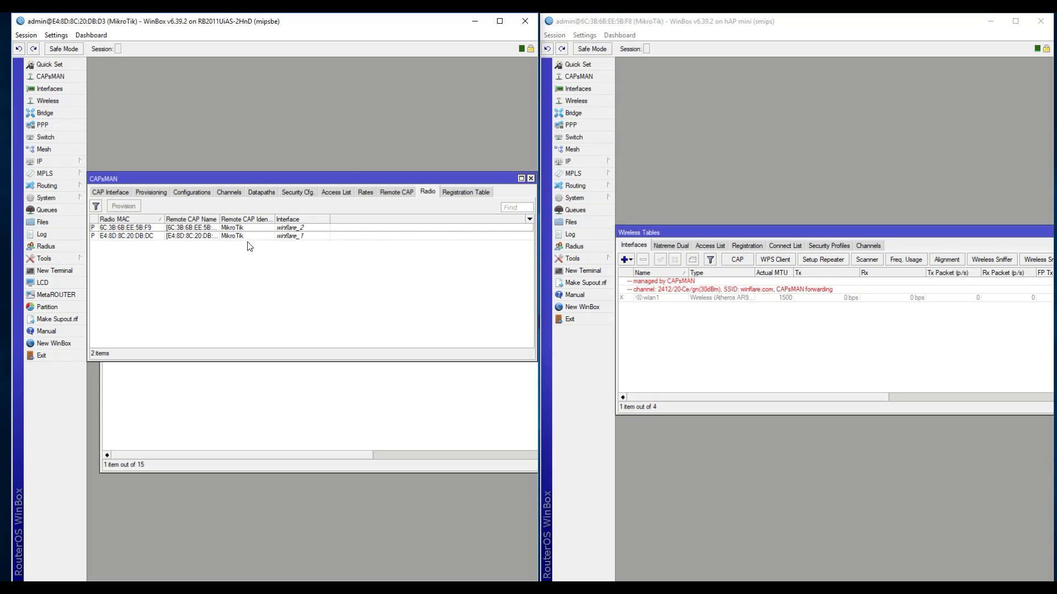
Step: Select radios E4:8D:8C:20:DB:DC and 6C:3B:6B:EE:5B:F9, then review registrations, Rates and Access List
left_click(221, 236)
left_click(166, 227)
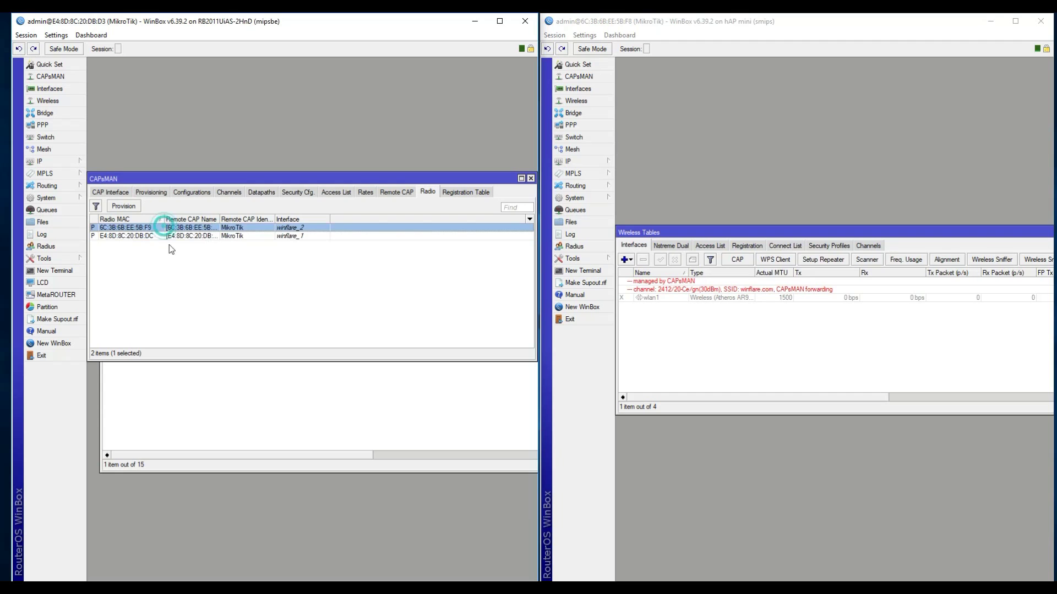
left_click(466, 192)
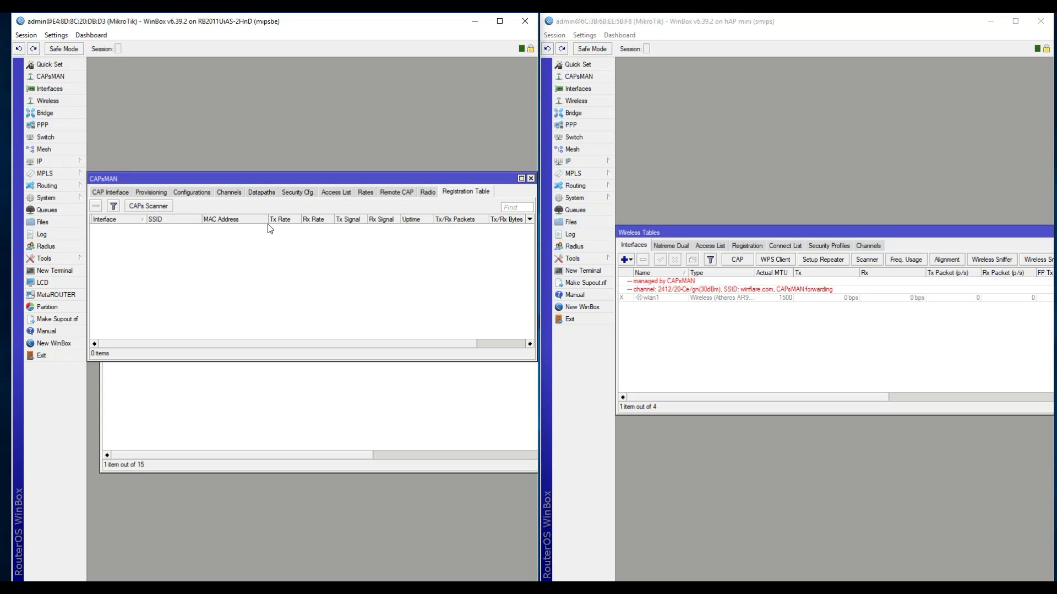
left_click(365, 192)
left_click(335, 192)
Step: Browse Security Cfg., Datapaths, Channels, Configurations and Provisioning tabs, ending on CAP Interface with nothing selected
left_click(297, 192)
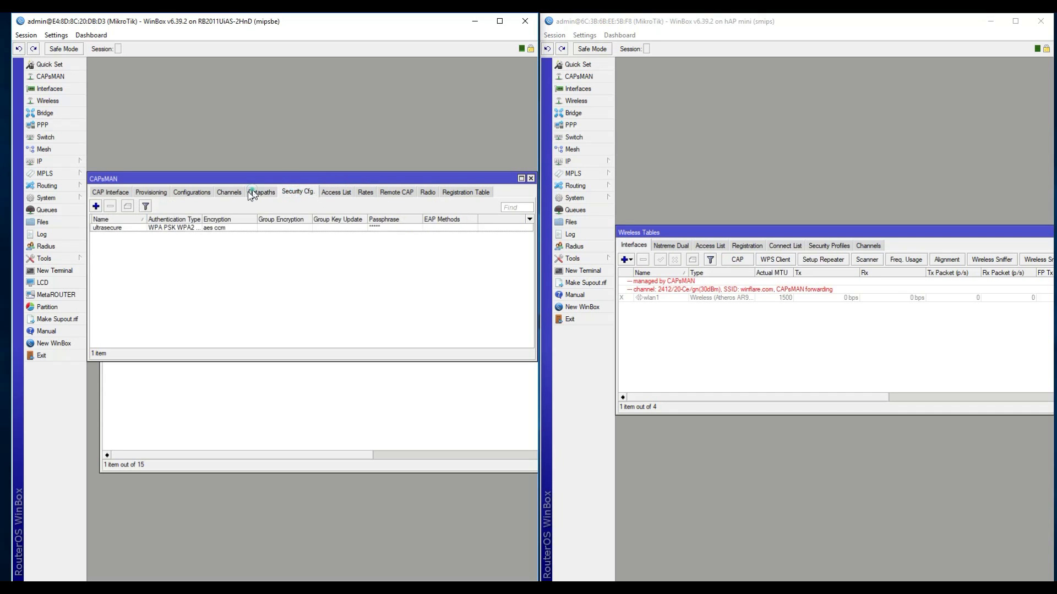
left_click(249, 192)
left_click(229, 192)
left_click(178, 192)
left_click(149, 192)
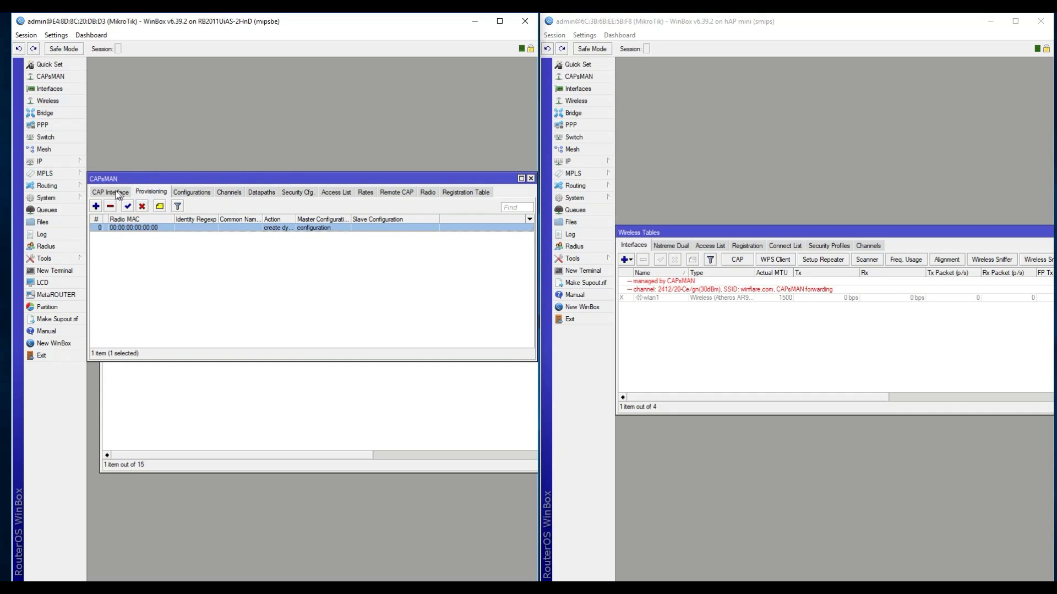
left_click(117, 192)
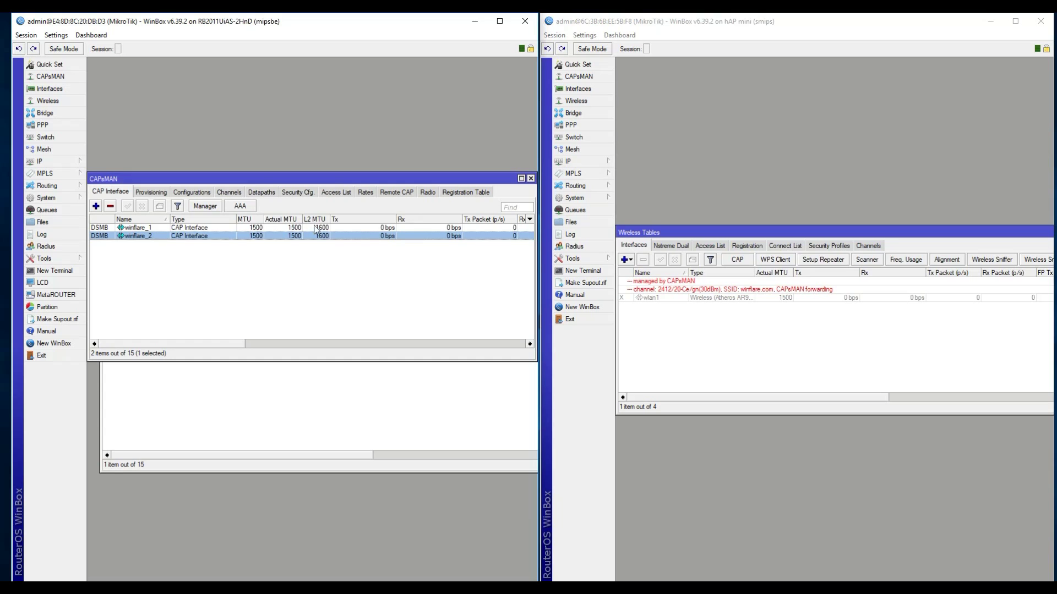
left_click(360, 286)
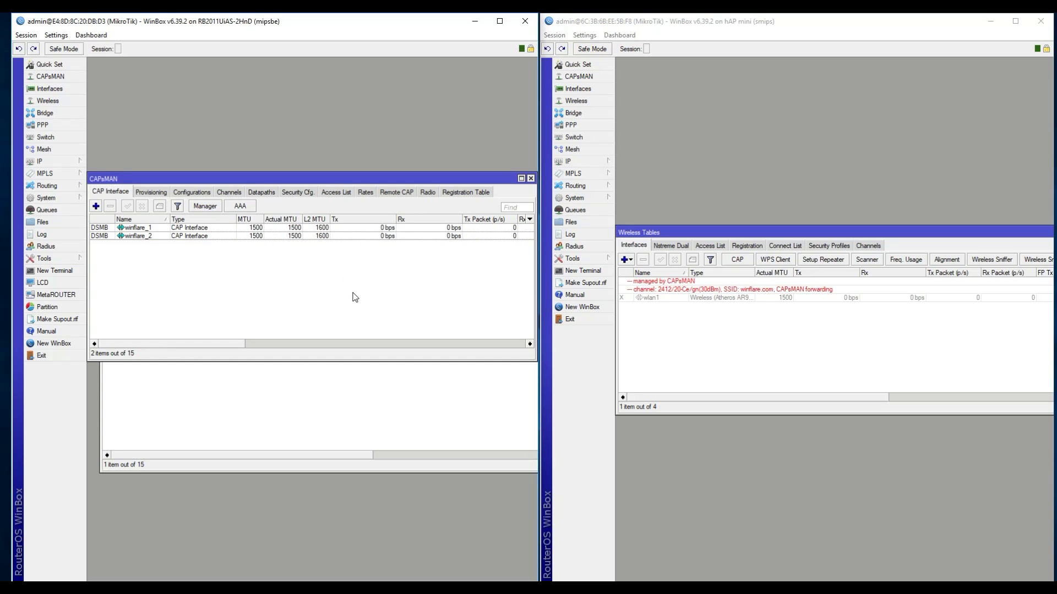